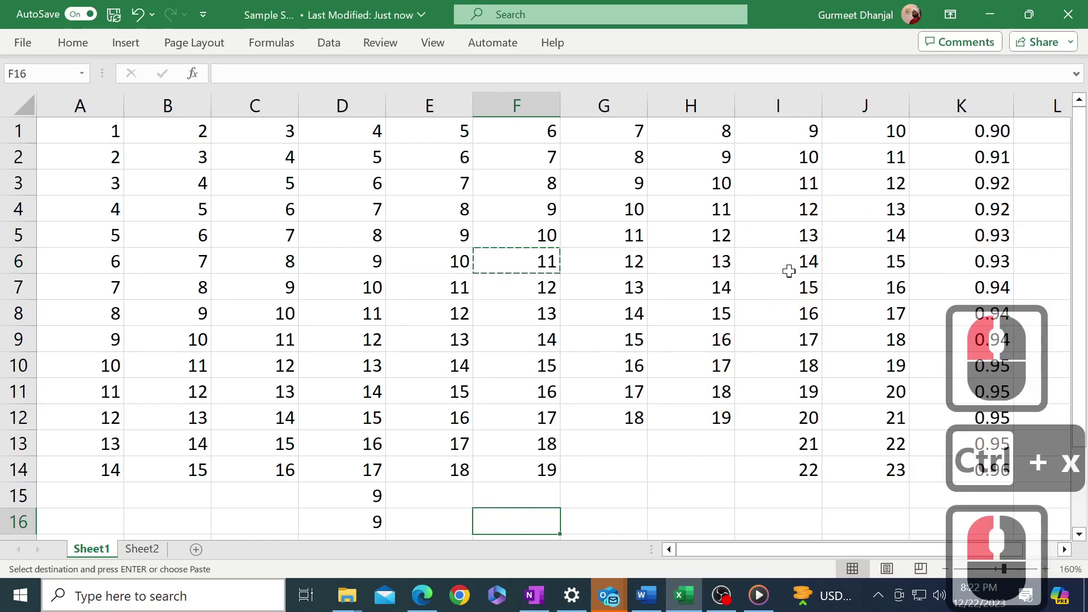
Step: Move the cut cell F6 into F16, and undo both that move and the earlier paste into D16
{"action": "type", "text": "11"}
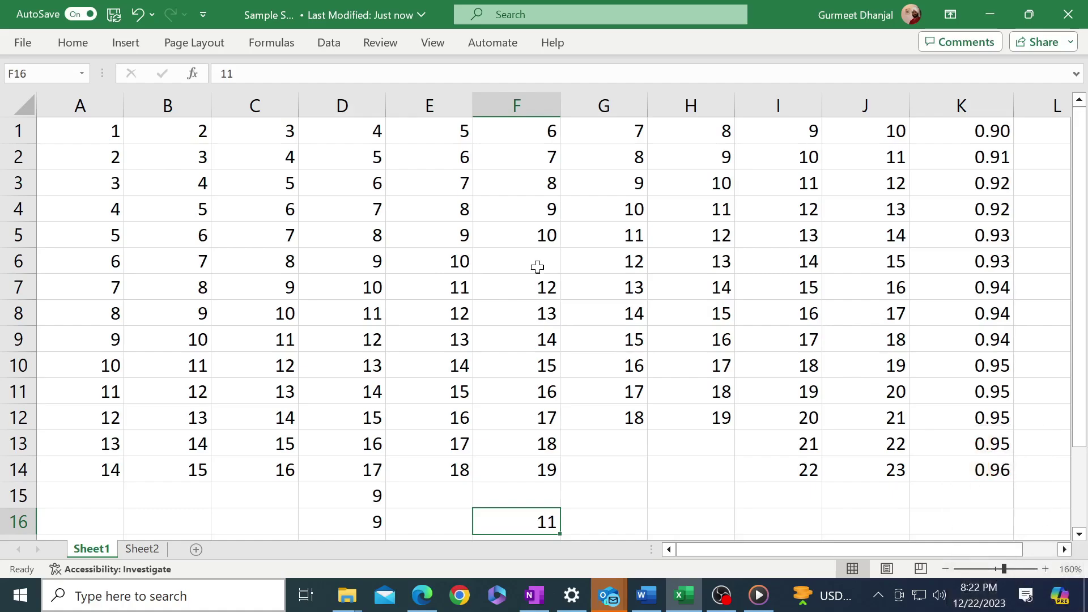
{"action": "key", "text": "ctrl"}
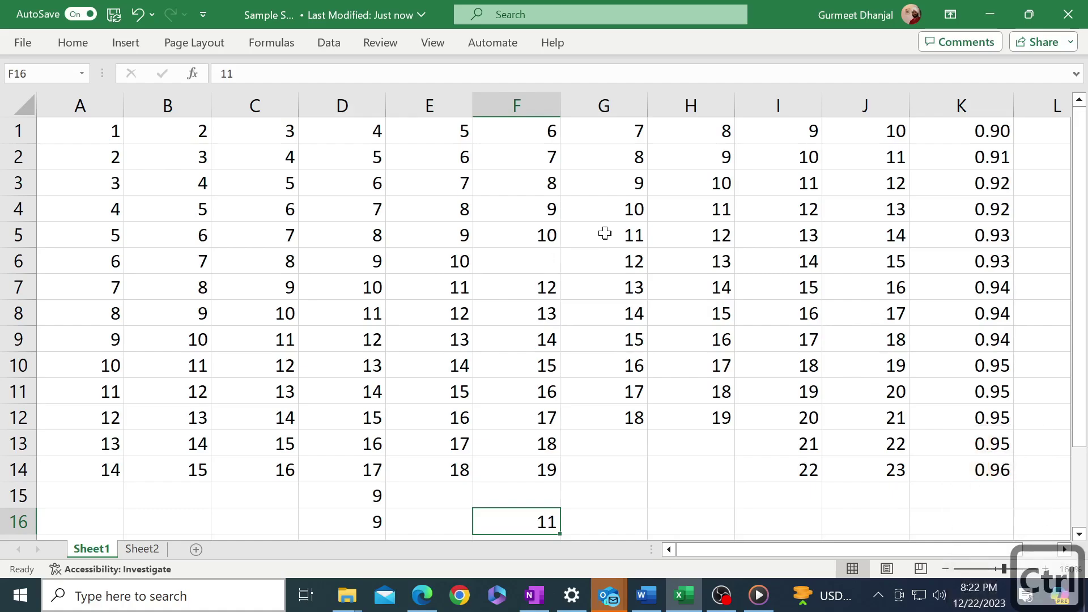
{"action": "key", "text": "ctrl+z"}
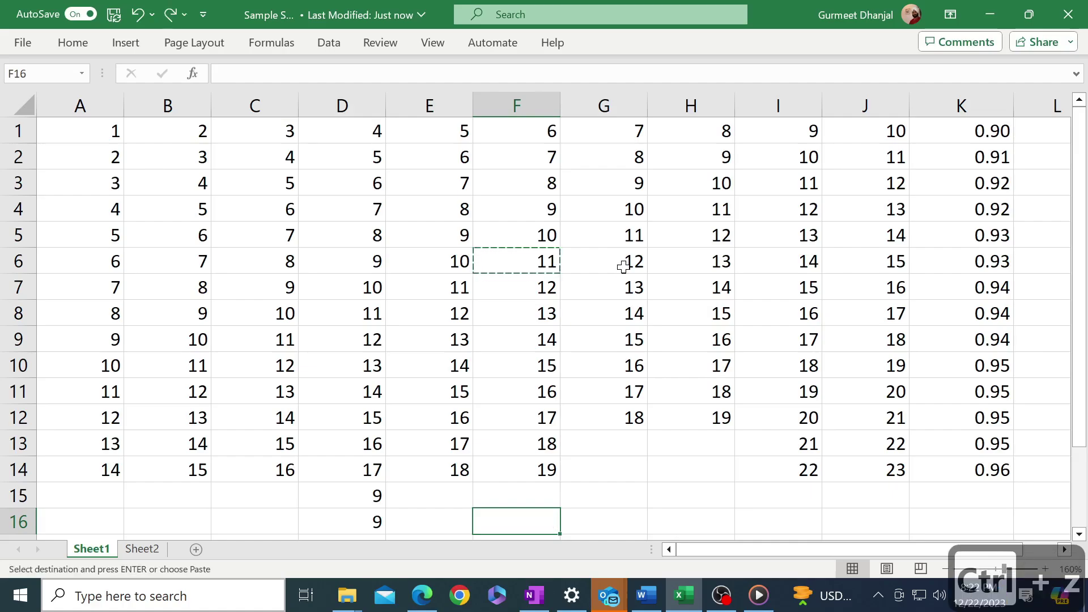
{"action": "key", "text": "ctrl+z"}
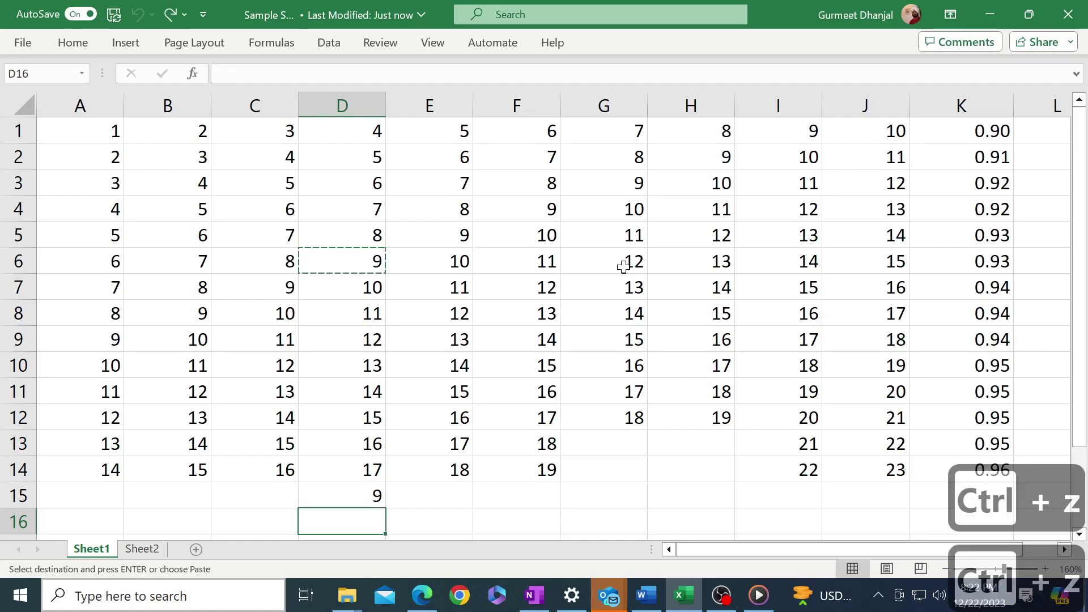
{"action": "key", "text": "Escape"}
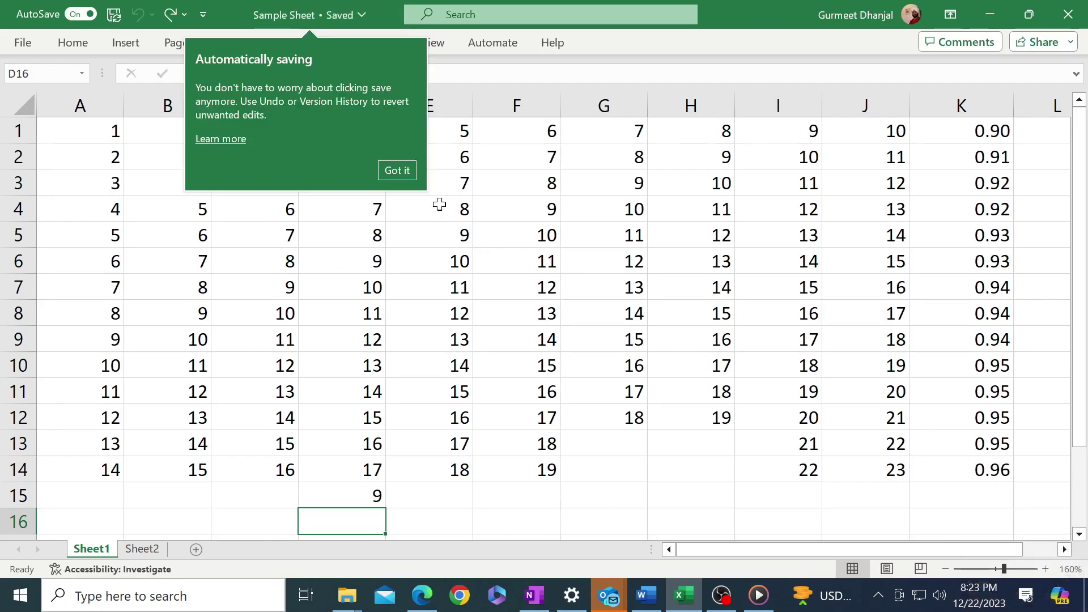
Step: Select cell E13 and E4, and move the active cell one column at a time along row 4 to H4 and back to E4
{"action": "left_click", "coordinate": [429, 443]}
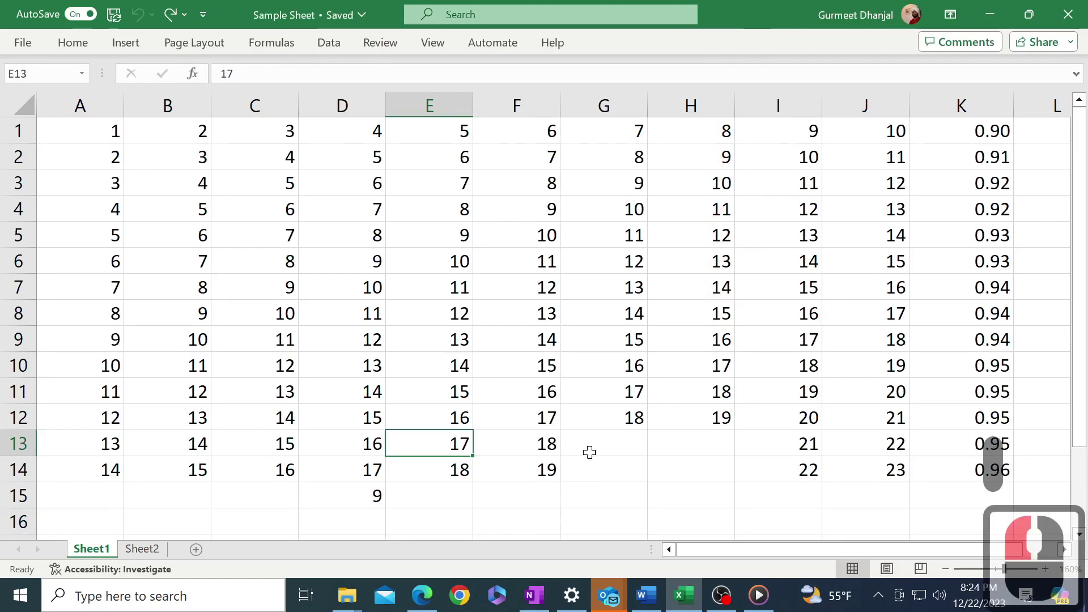
{"action": "left_click", "coordinate": [443, 212]}
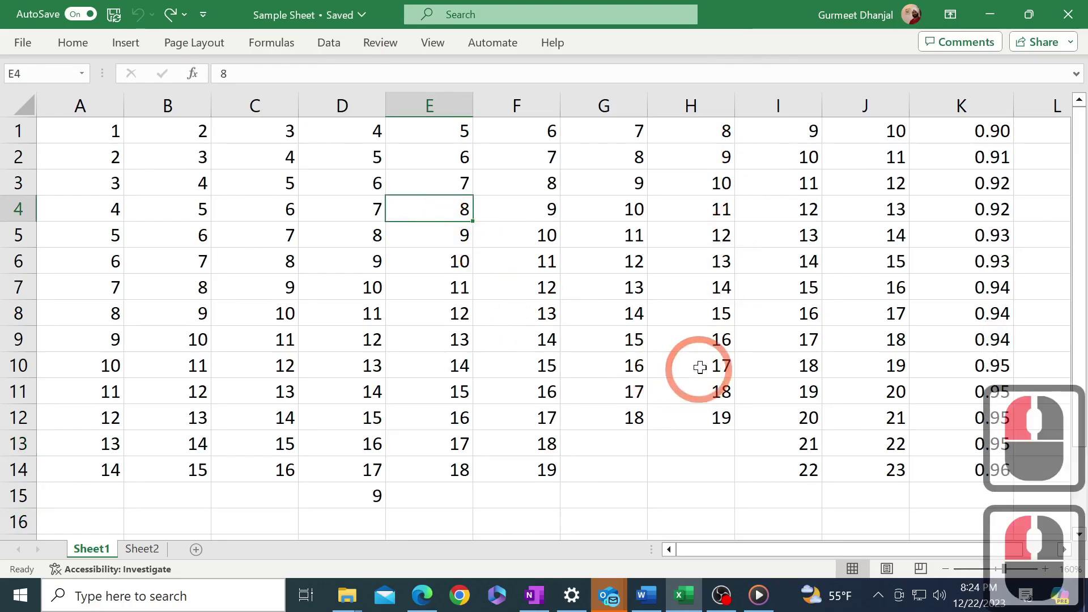
{"action": "key", "text": "Right"}
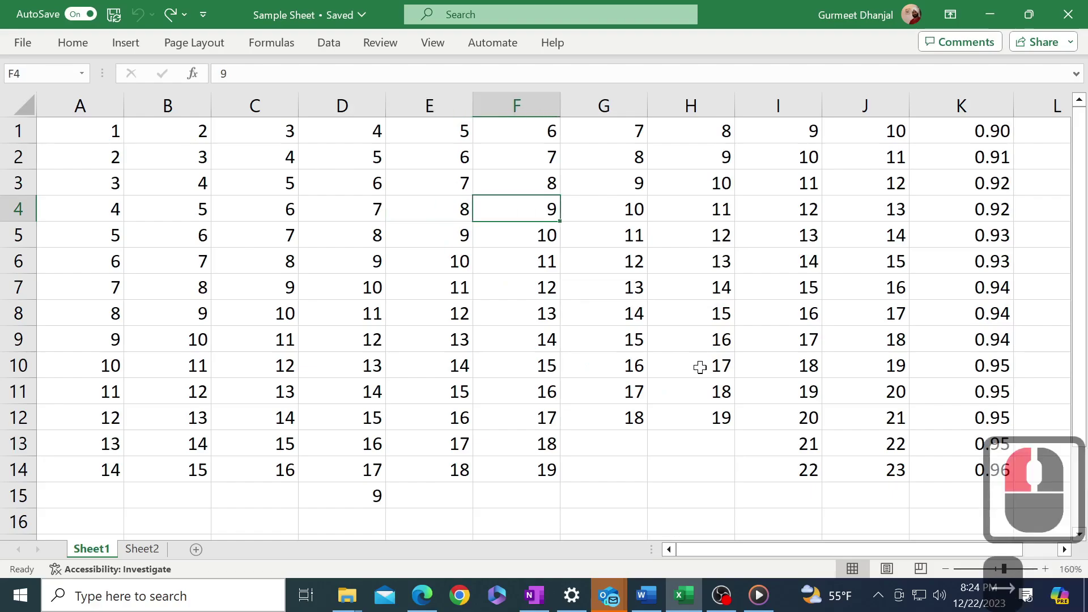
{"action": "key", "text": "Right"}
{"action": "key", "text": "Right"}
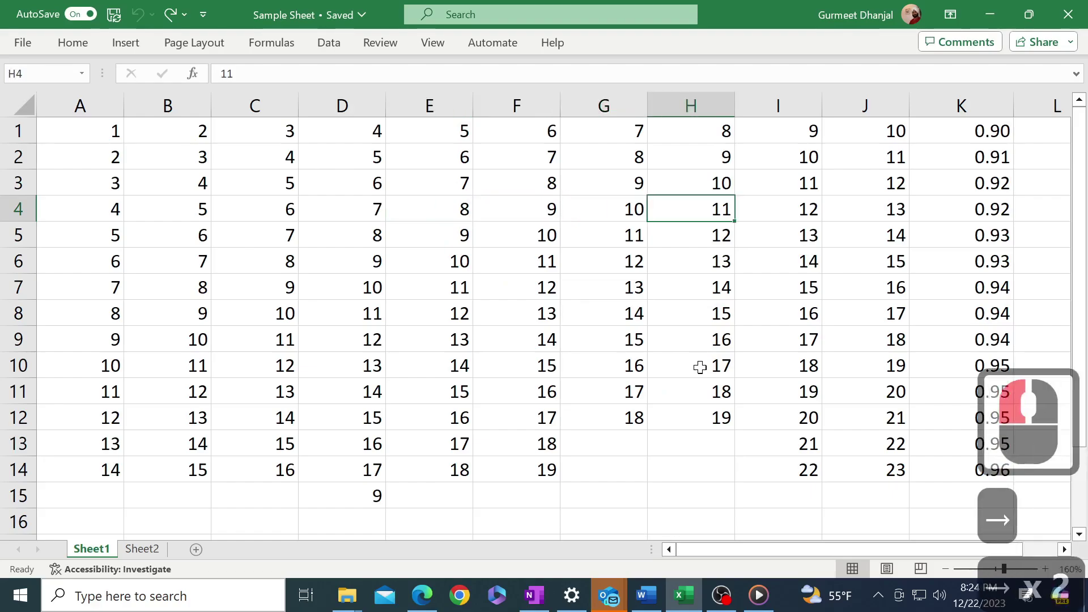
{"action": "key", "text": "Left"}
{"action": "key", "text": "Left"}
{"action": "key", "text": "Left"}
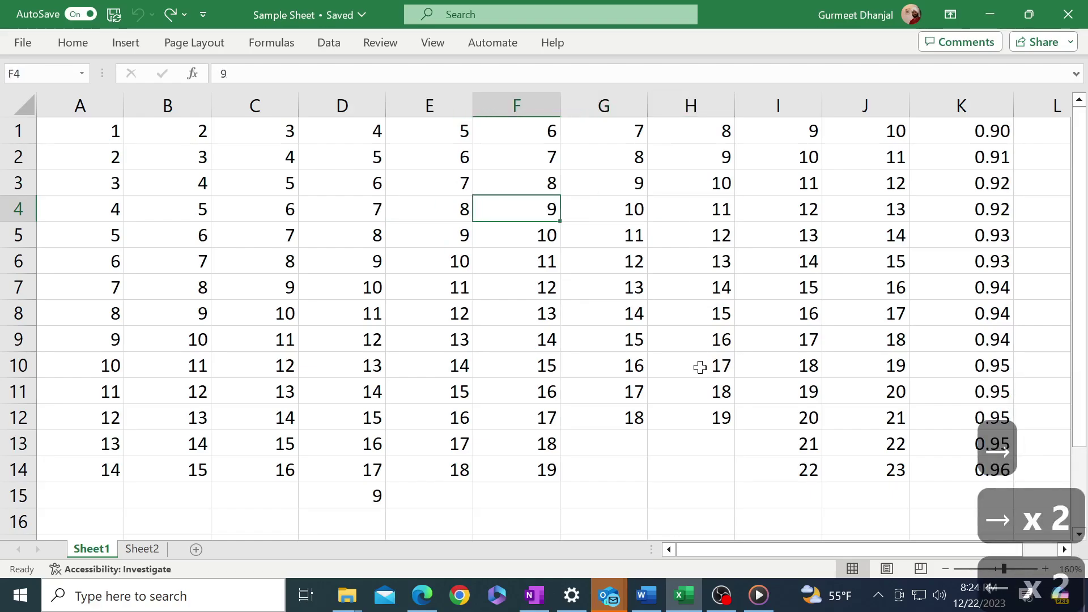
Step: Step the active cell down column E to E7 and back up to E3
{"action": "key", "text": "Down"}
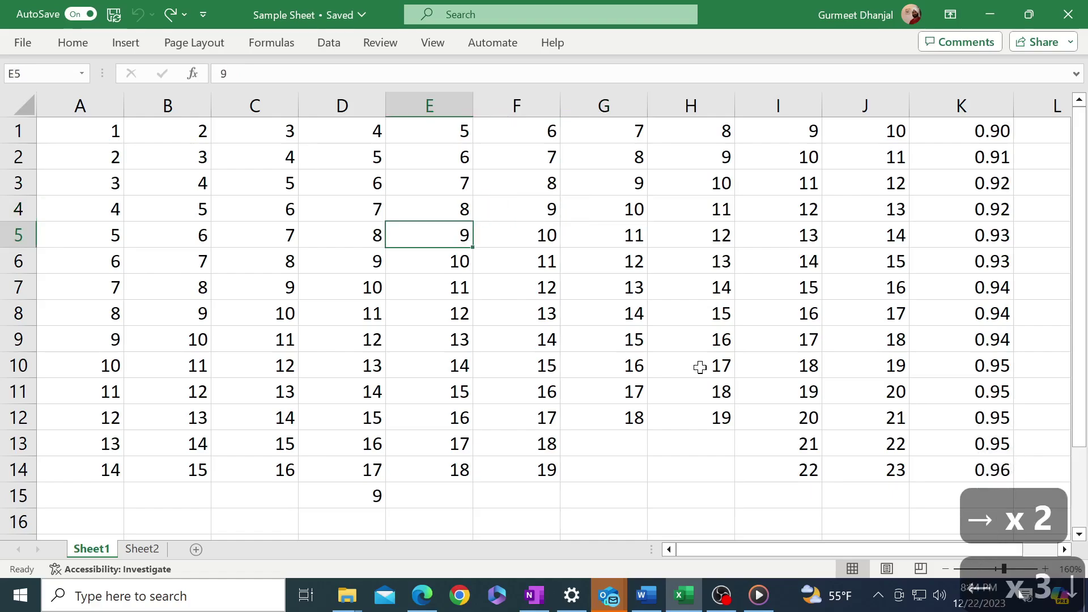
{"action": "key", "text": "Down"}
{"action": "key", "text": "Down"}
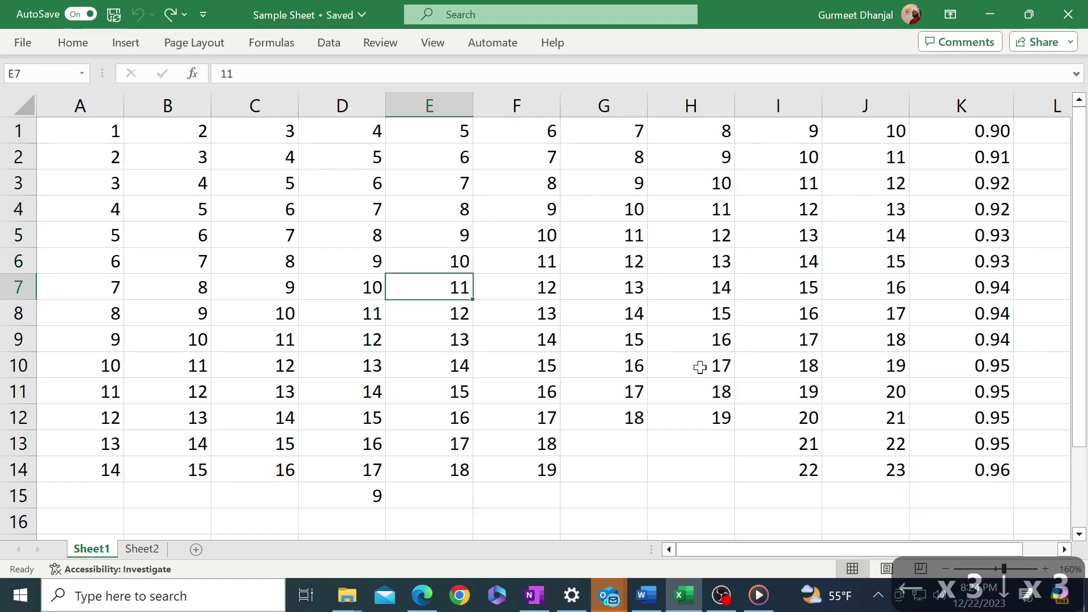
{"action": "key", "text": "Up"}
{"action": "key", "text": "Up"}
{"action": "key", "text": "Up"}
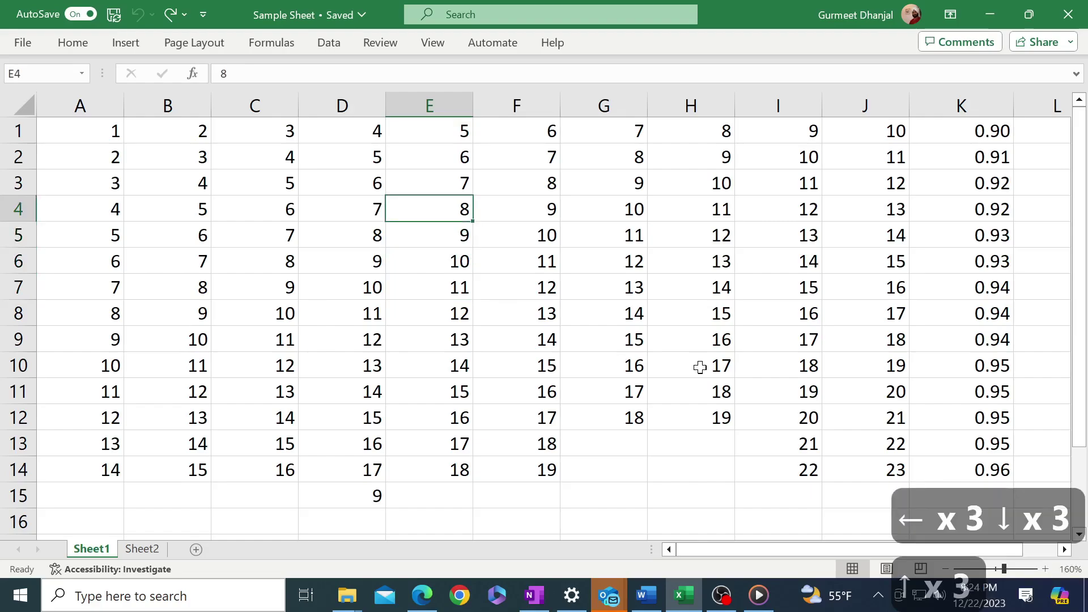
{"action": "key", "text": "Up"}
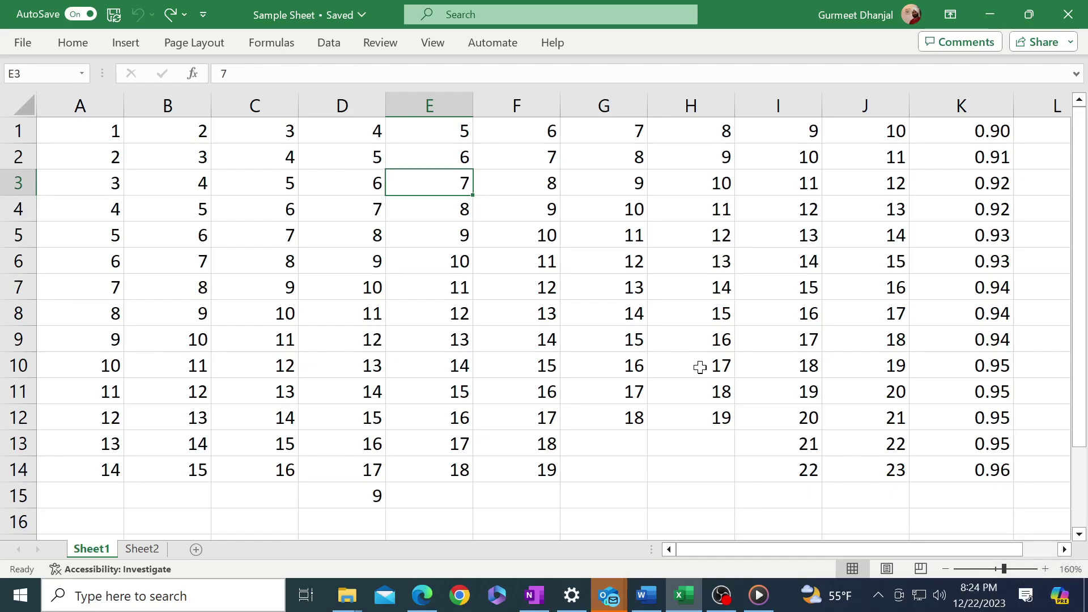
Step: Move the active cell ten rows down column E, from E3 to E13
{"action": "key", "text": "Down"}
{"action": "key", "text": "Down"}
{"action": "key", "text": "Down"}
{"action": "key", "text": "Down"}
{"action": "key", "text": "Down"}
{"action": "key", "text": "Down"}
{"action": "key", "text": "Down"}
{"action": "key", "text": "Down"}
{"action": "key", "text": "Down"}
{"action": "key", "text": "Down"}
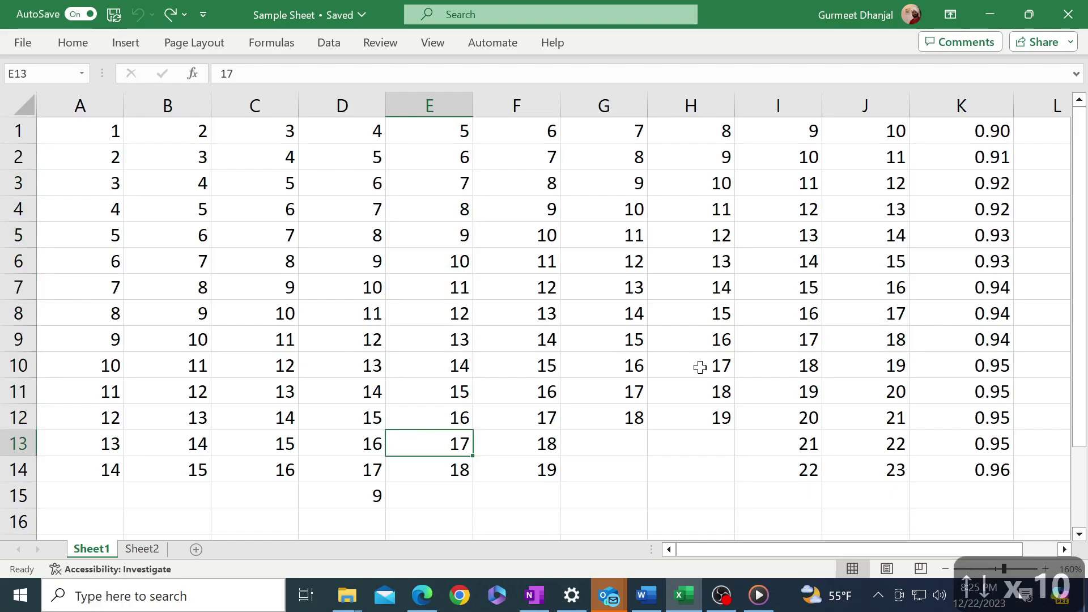
Step: Jump along row 13 between data-block edges, going to A13, F13, I13 and K13
{"action": "key", "text": "ctrl+Left"}
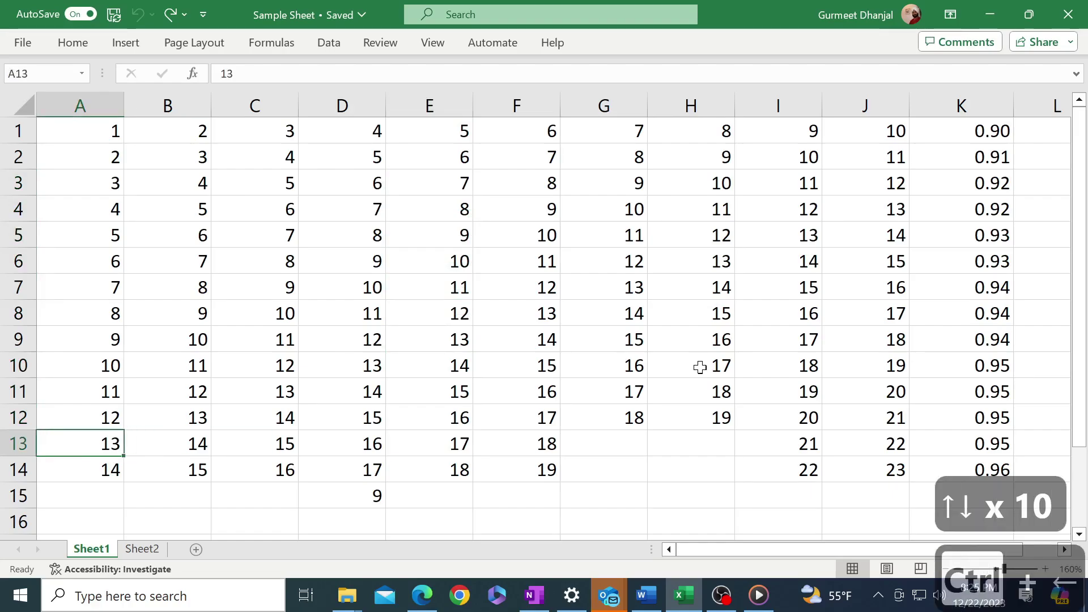
{"action": "key", "text": "ctrl+Right"}
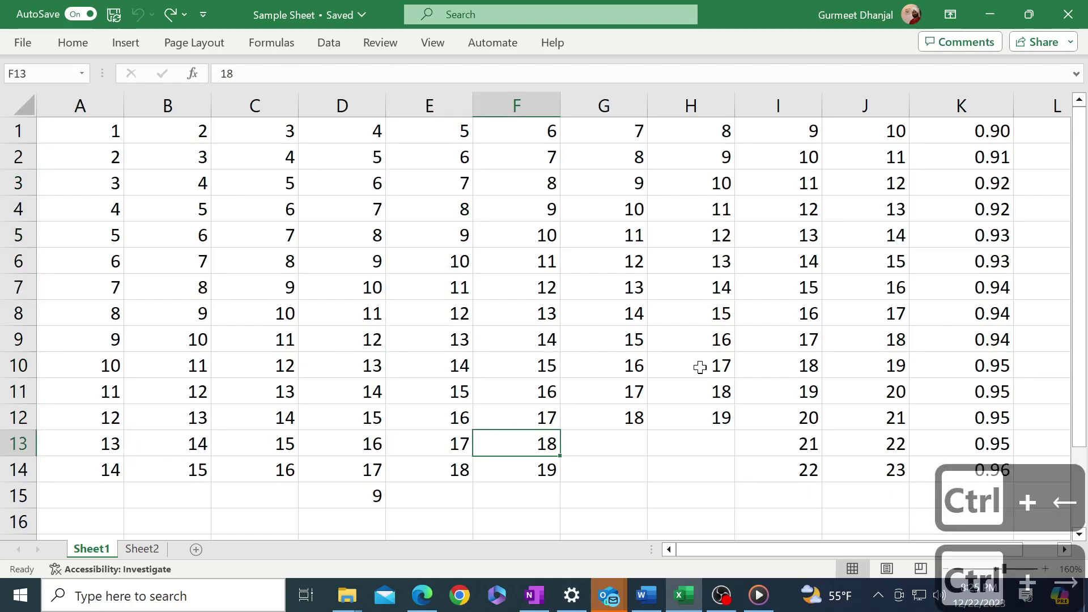
{"action": "key", "text": "ctrl+Right"}
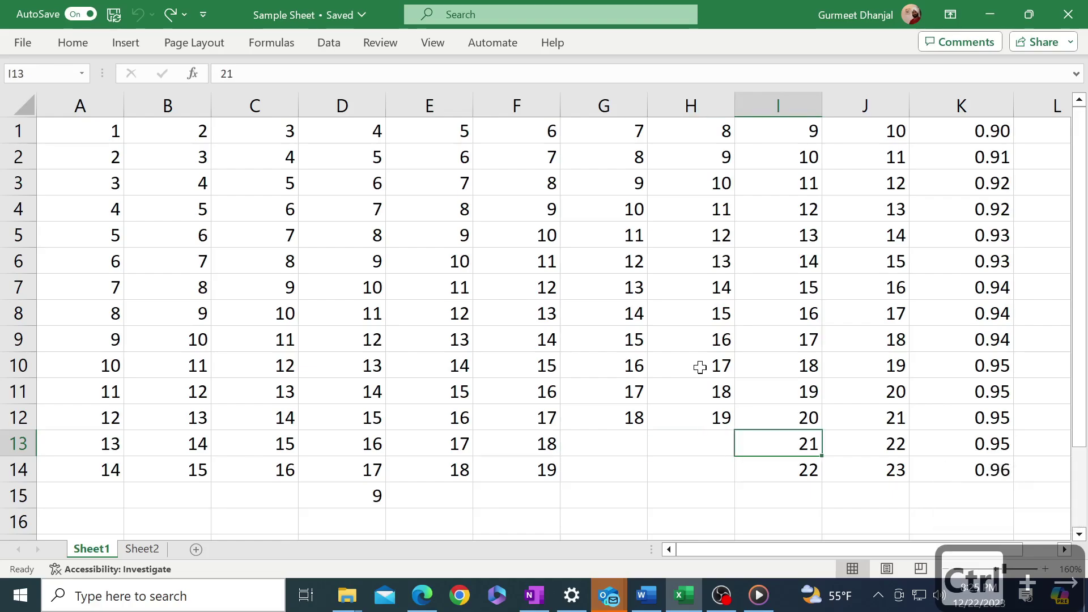
{"action": "key", "text": "ctrl+Right"}
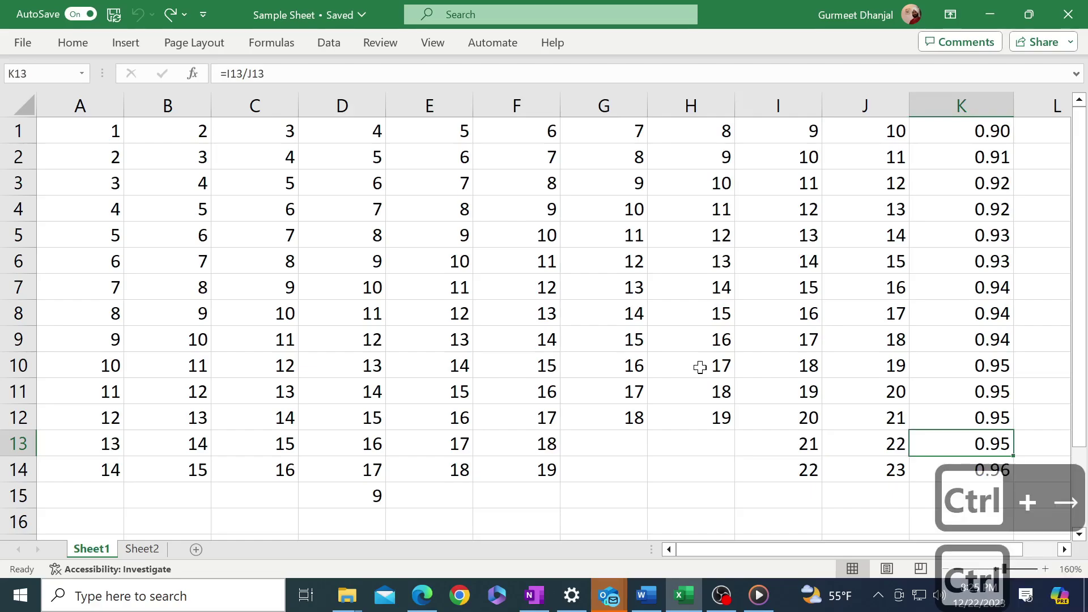
Step: Jump back along row 13 from K13 through the data-block edges to A13
{"action": "key", "text": "ctrl+Left"}
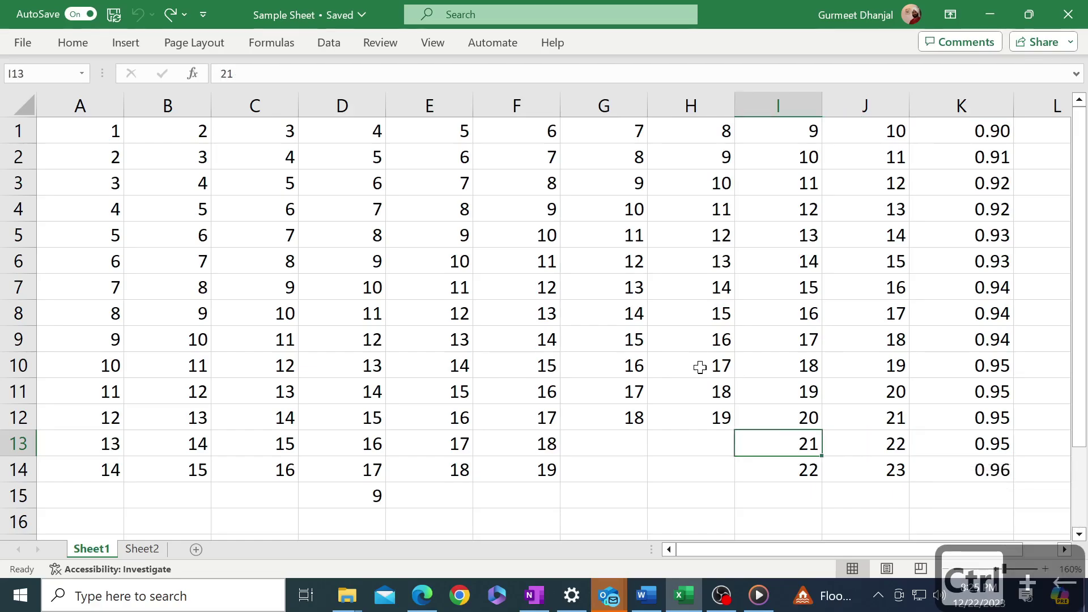
{"action": "key", "text": "ctrl+Left"}
{"action": "key", "text": "ctrl+Left"}
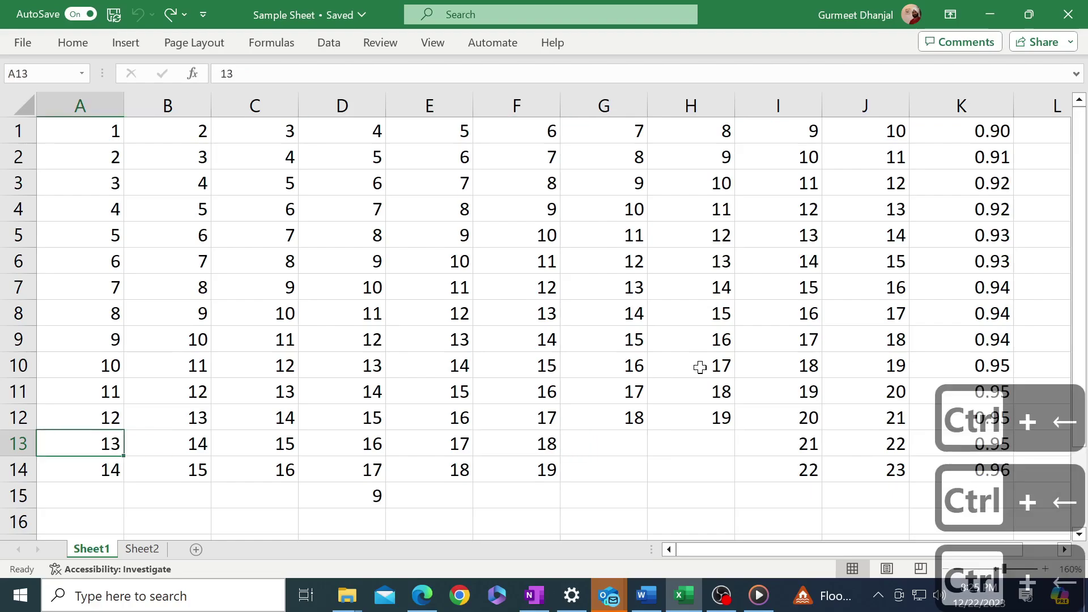
Step: Go to G12 by way of F13, and jump to the first and last filled cells of column G
{"action": "key", "text": "ctrl+Right"}
{"action": "key", "text": "Up"}
{"action": "key", "text": "Right"}
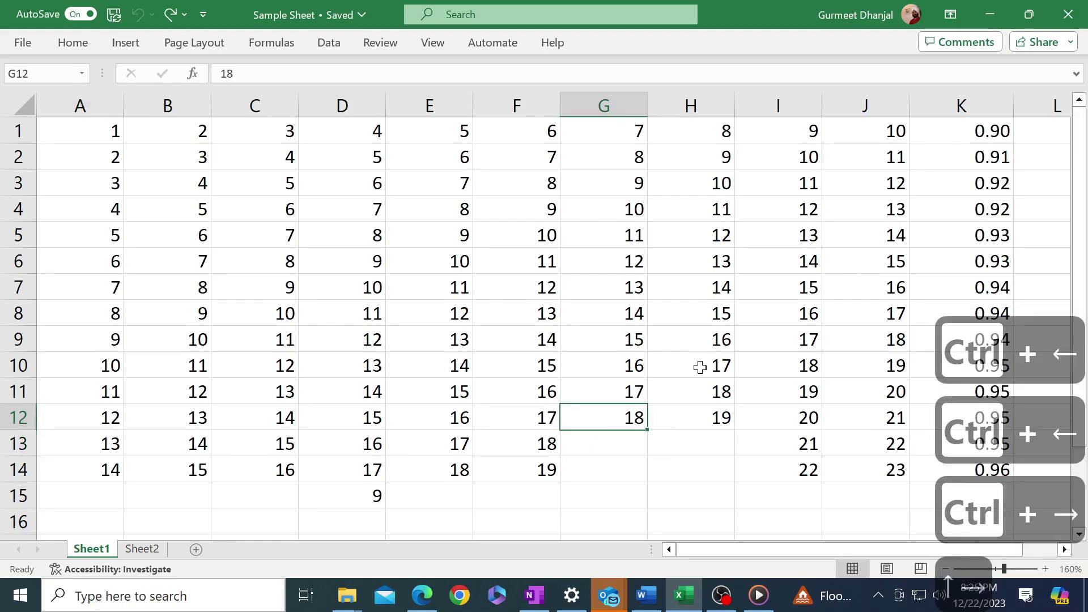
{"action": "key", "text": "ctrl+Up"}
{"action": "key", "text": "ctrl+Down"}
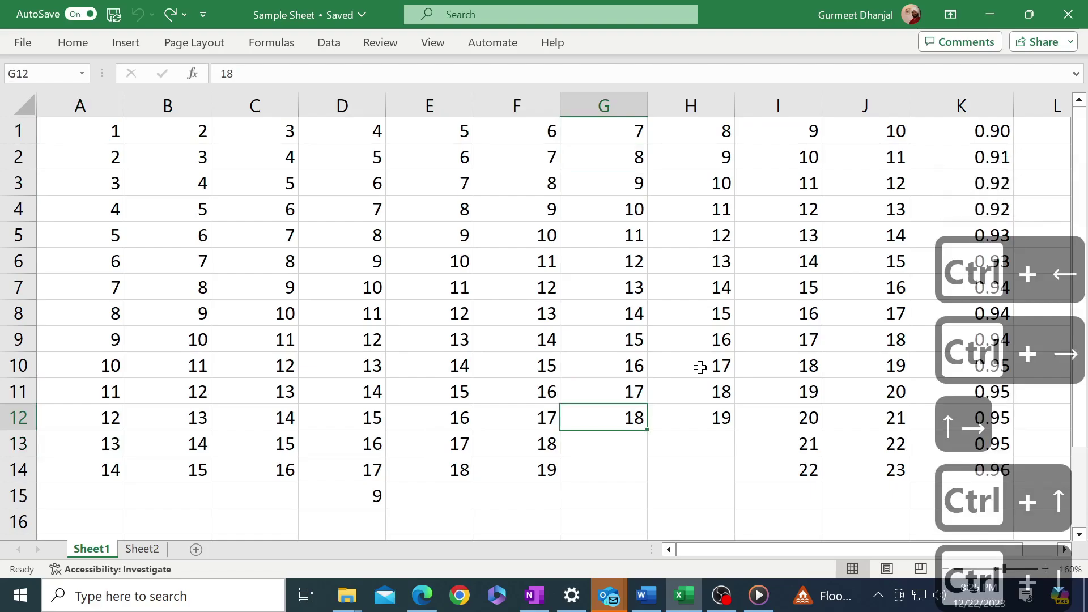
Step: Move to column H, jump to its first filled cell, and step down to H5
{"action": "key", "text": "Right"}
{"action": "key", "text": "ctrl+Up"}
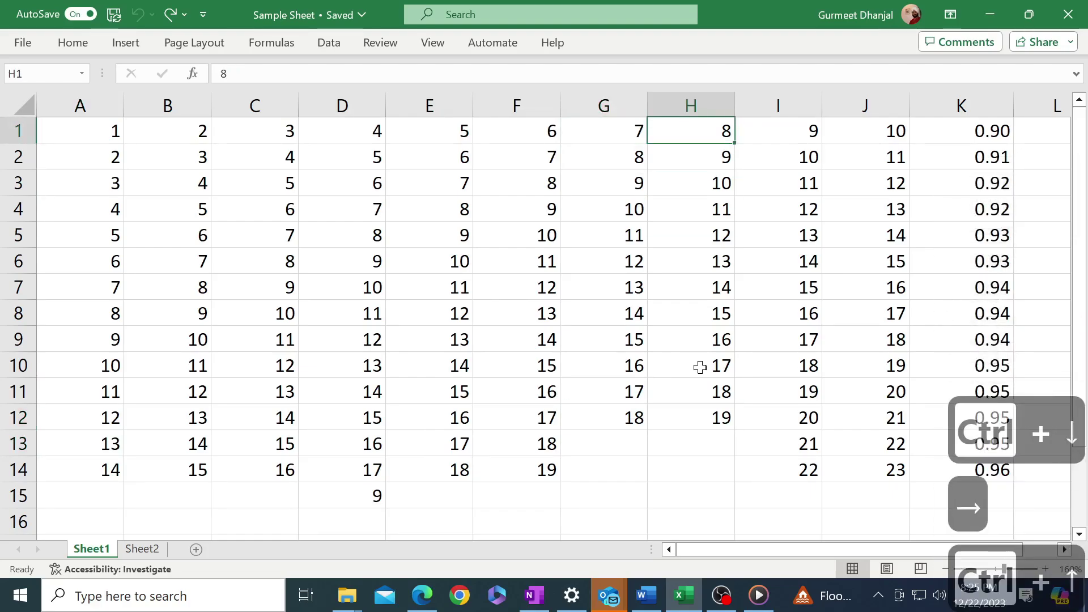
{"action": "key", "text": "Down"}
{"action": "key", "text": "Down"}
{"action": "key", "text": "Down"}
{"action": "key", "text": "Down"}
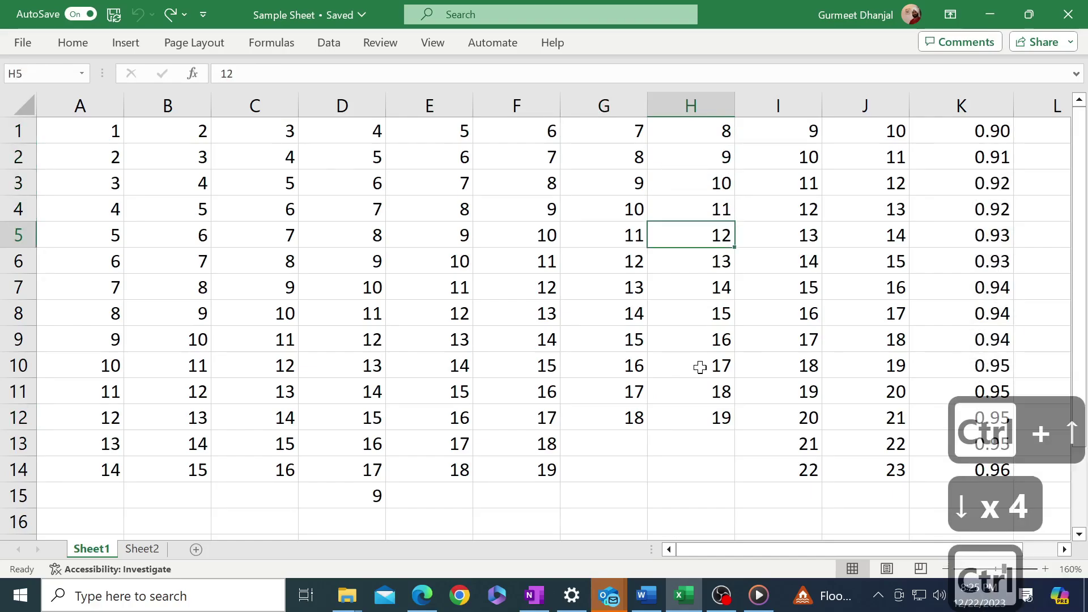
Step: Jump to the first cell A1 and to the last cell of the sheet's used range, K15
{"action": "key", "text": "ctrl+Home"}
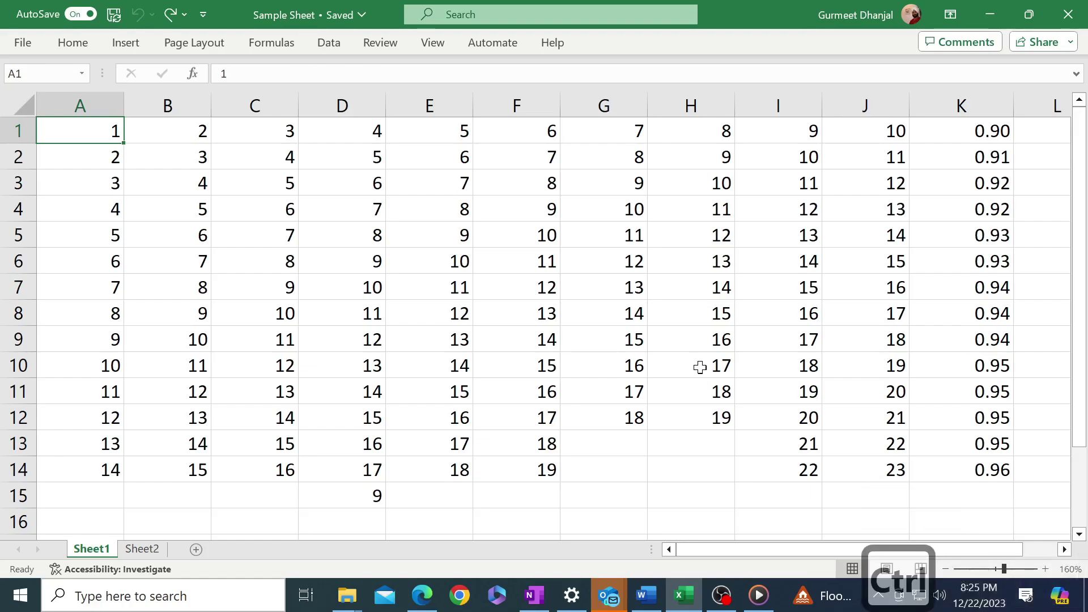
{"action": "key", "text": "ctrl+End"}
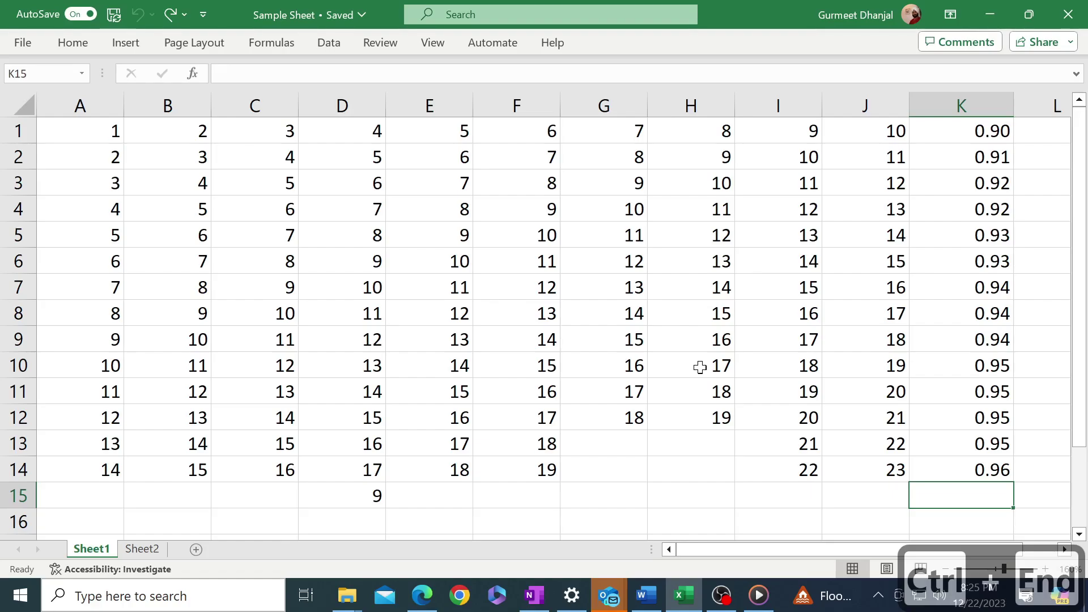
Step: Clear the content of cell D15, and jump again to A1 and to the end of the used range
{"action": "left_click", "coordinate": [357, 493]}
{"action": "key", "text": "Delete"}
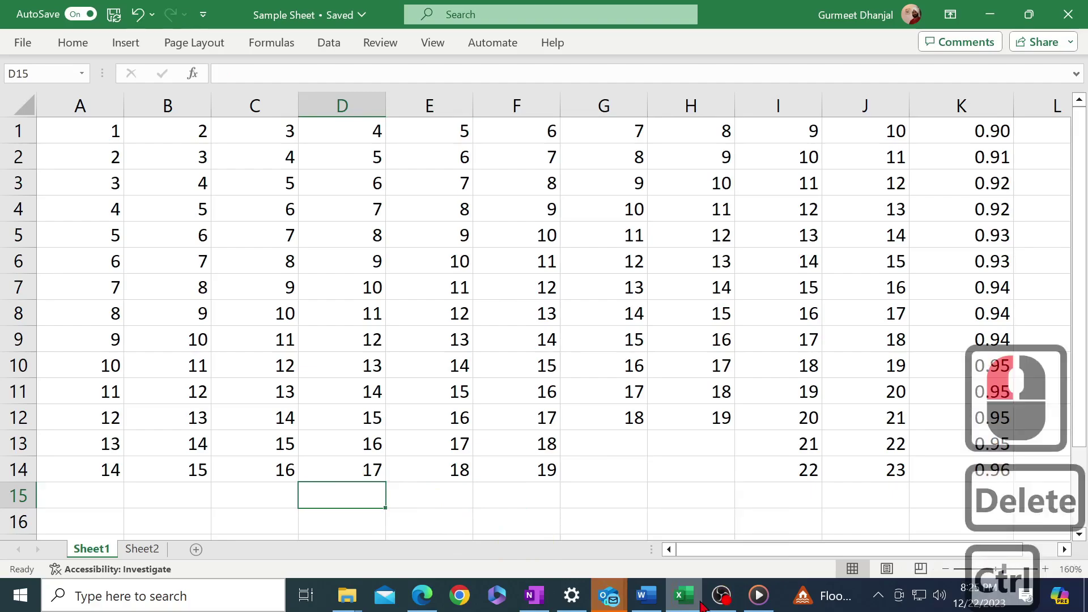
{"action": "key", "text": "ctrl+Home"}
{"action": "key", "text": "ctrl+End"}
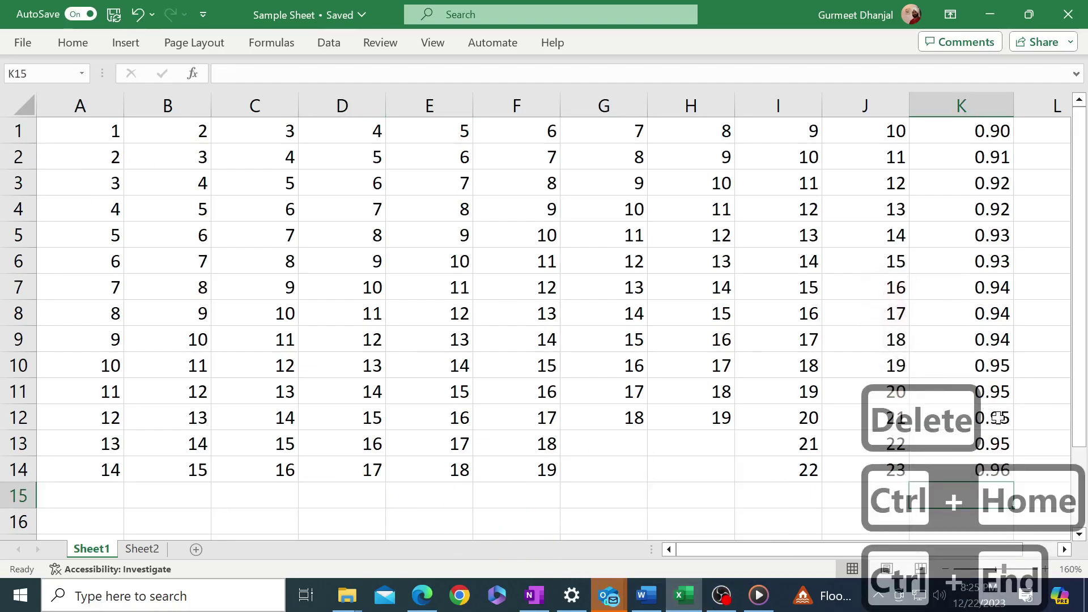
Step: Select K10 and E9, and switch to the next worksheet, Sheet2, and back to Sheet1
{"action": "left_click", "coordinate": [967, 366]}
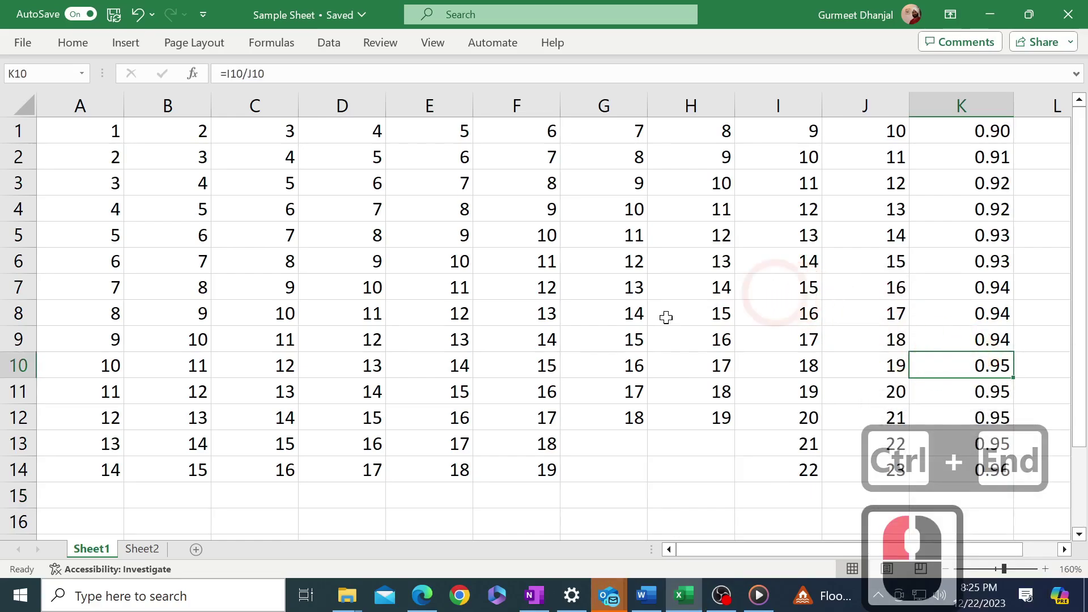
{"action": "left_click", "coordinate": [436, 340]}
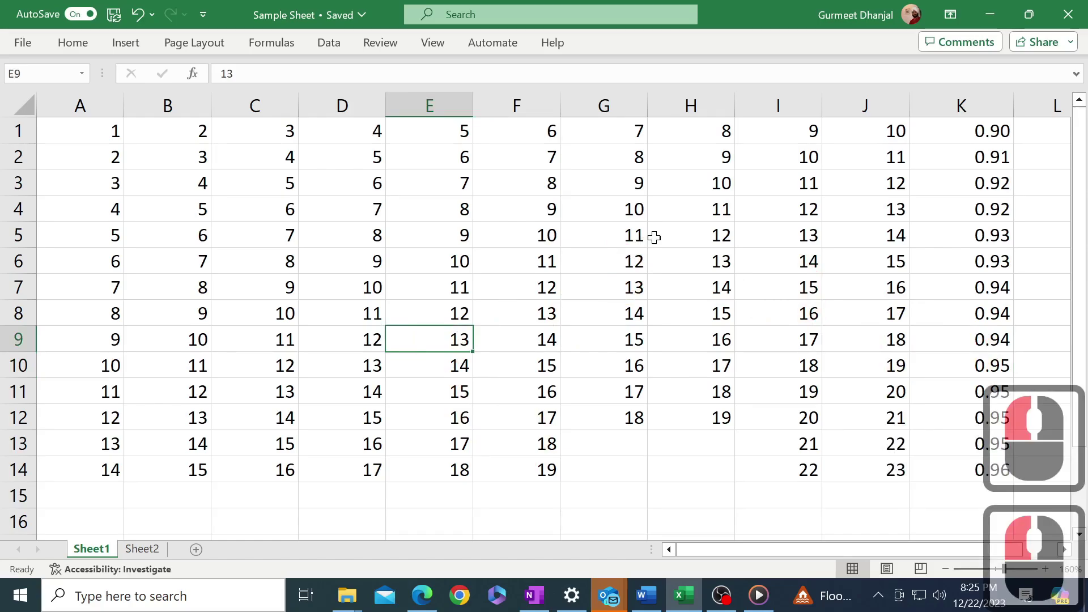
{"action": "key", "text": "ctrl+Page_Down"}
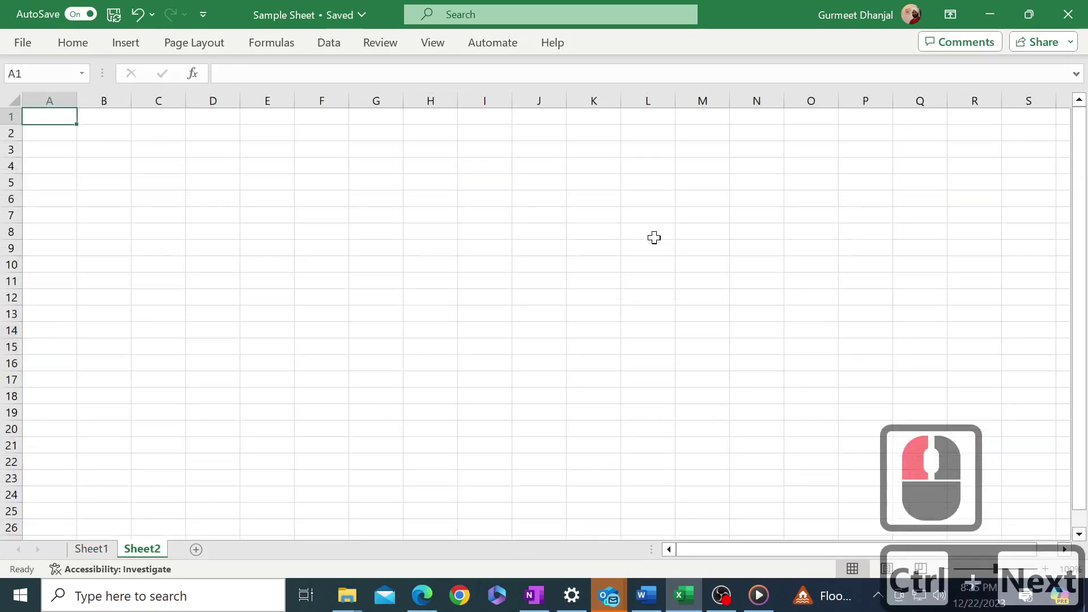
{"action": "key", "text": "ctrl+Page_Up"}
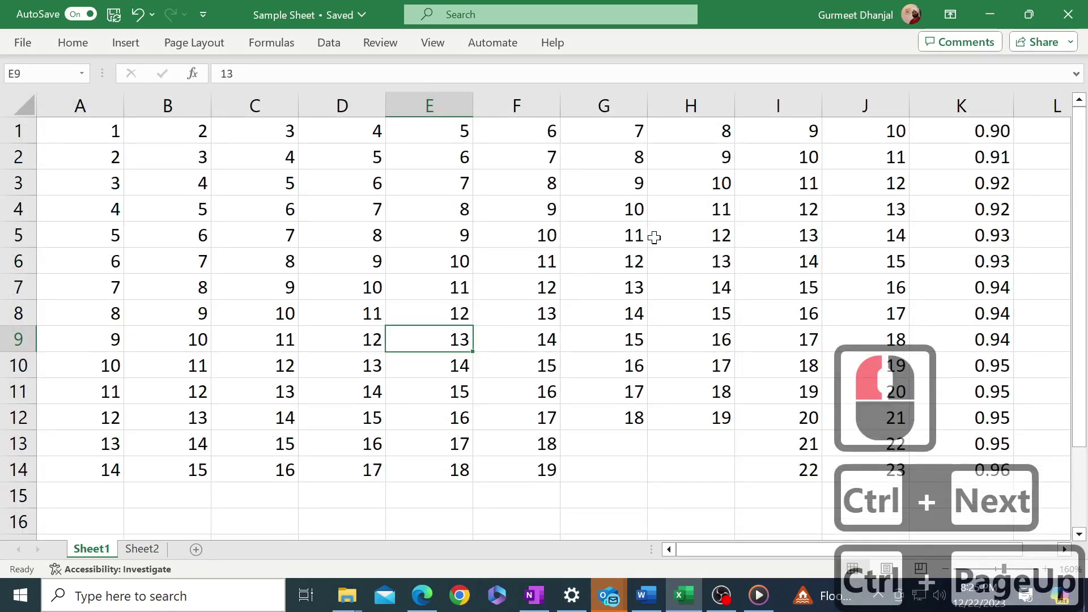
Step: Select cell D11 on Sheet1 and switch to Sheet2
{"action": "left_click", "coordinate": [342, 391]}
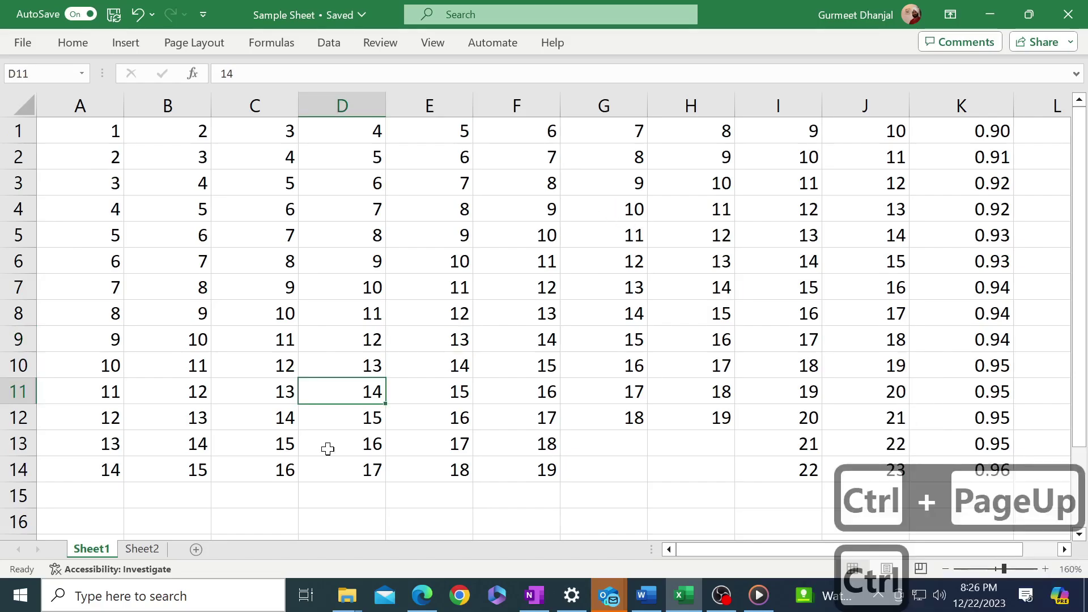
{"action": "key", "text": "ctrl+Page_Down"}
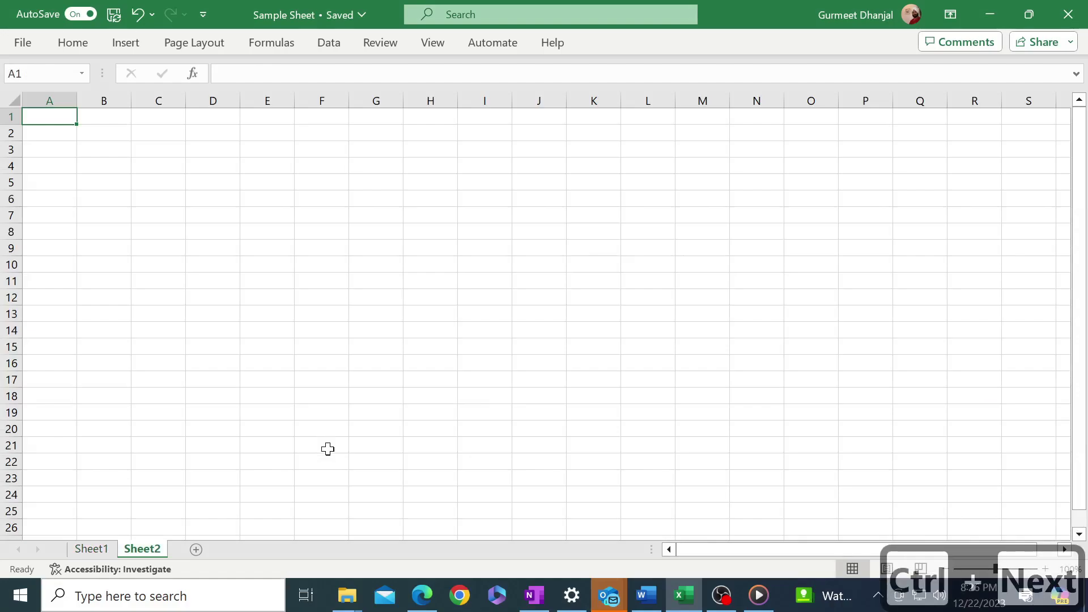
Step: Return to Sheet1 and format the values in C1:C8 as currency with two decimals
{"action": "key", "text": "ctrl+Page_Up"}
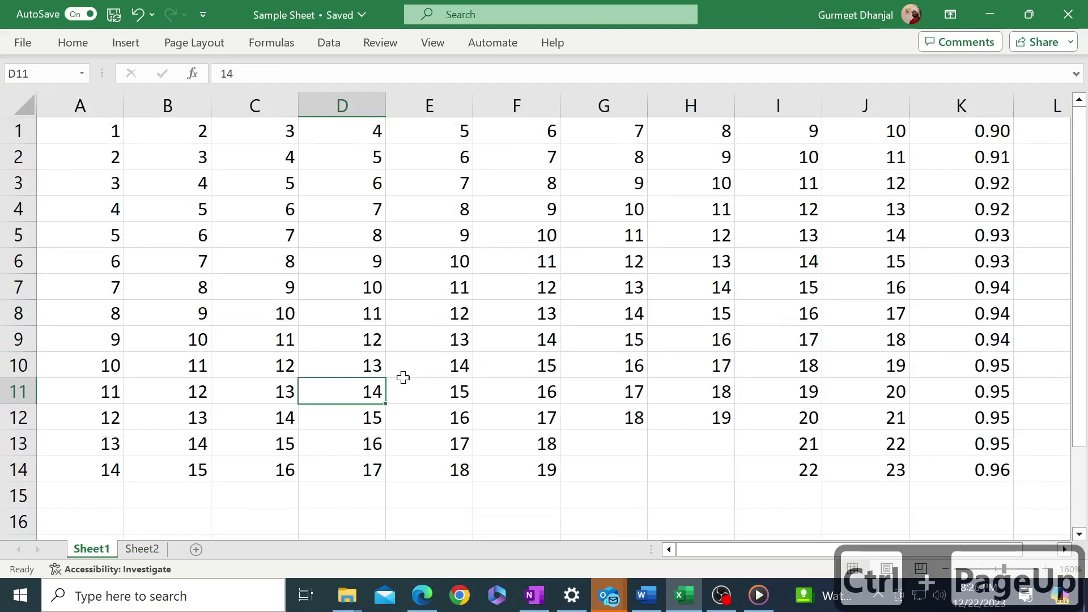
{"action": "left_click", "coordinate": [455, 313]}
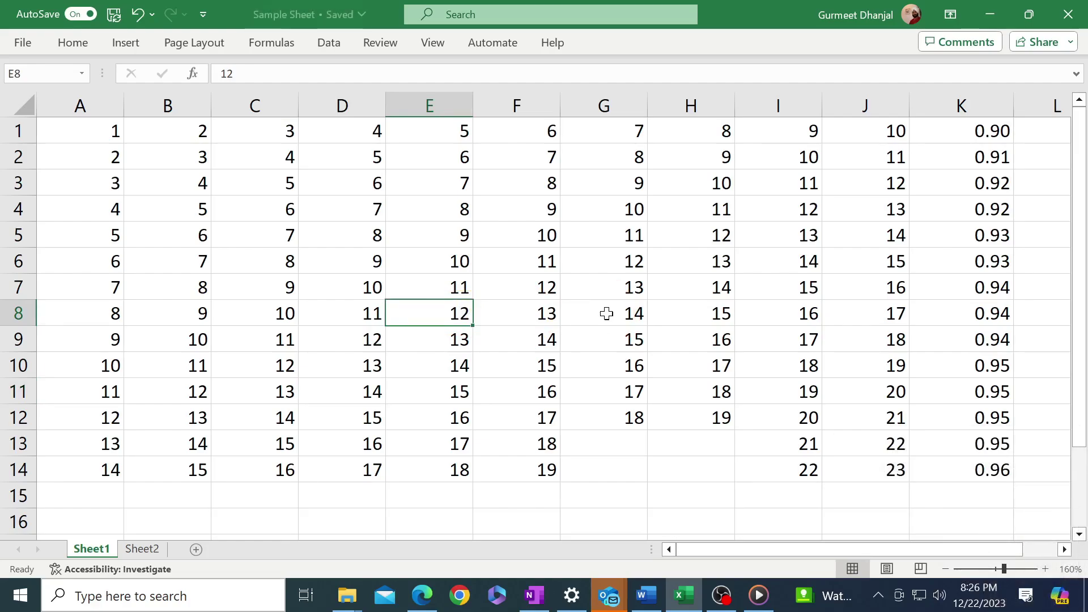
{"action": "scroll", "coordinate": [607, 313], "scroll_direction": "up", "scroll_amount": 2}
{"action": "left_click_drag", "start_coordinate": [260, 129], "coordinate": [243, 302]}
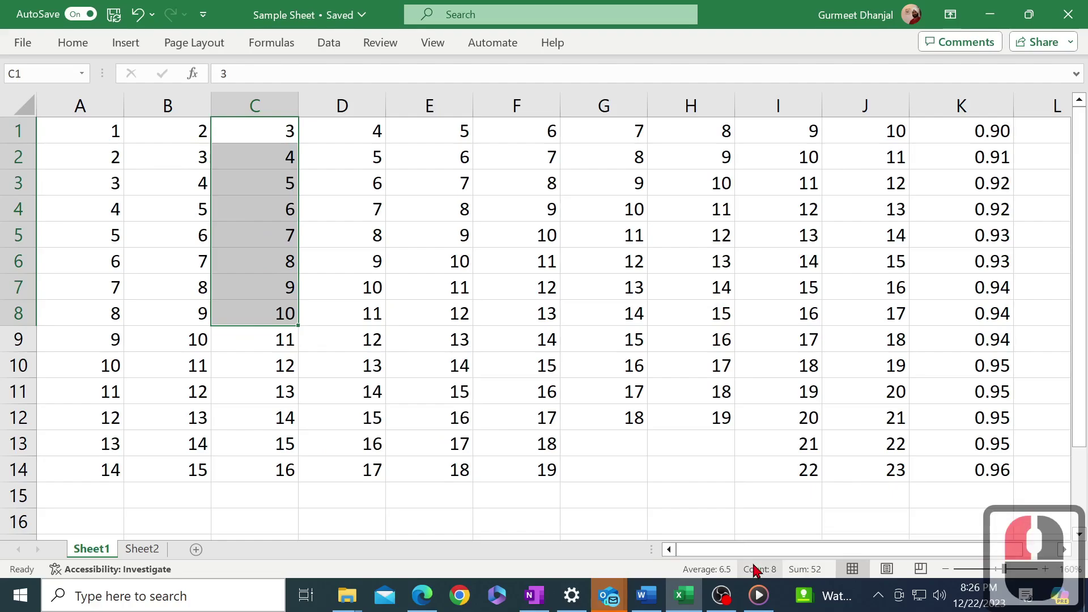
{"action": "key", "text": "ctrl+shift+4"}
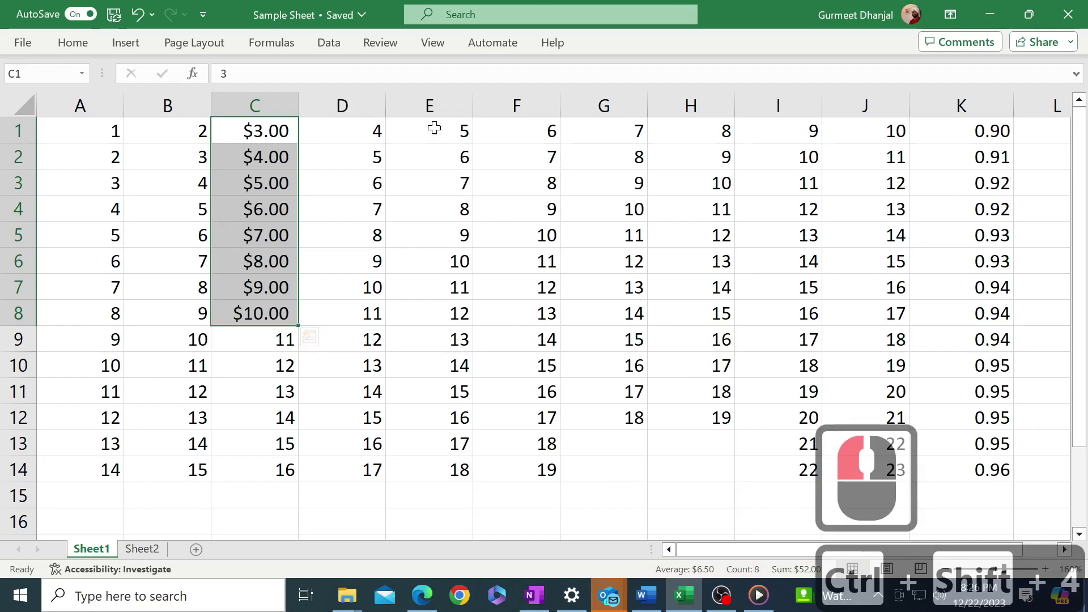
Step: Apply the percentage format without decimals to E1:E6 and K3:K5
{"action": "left_click_drag", "start_coordinate": [435, 129], "coordinate": [424, 266]}
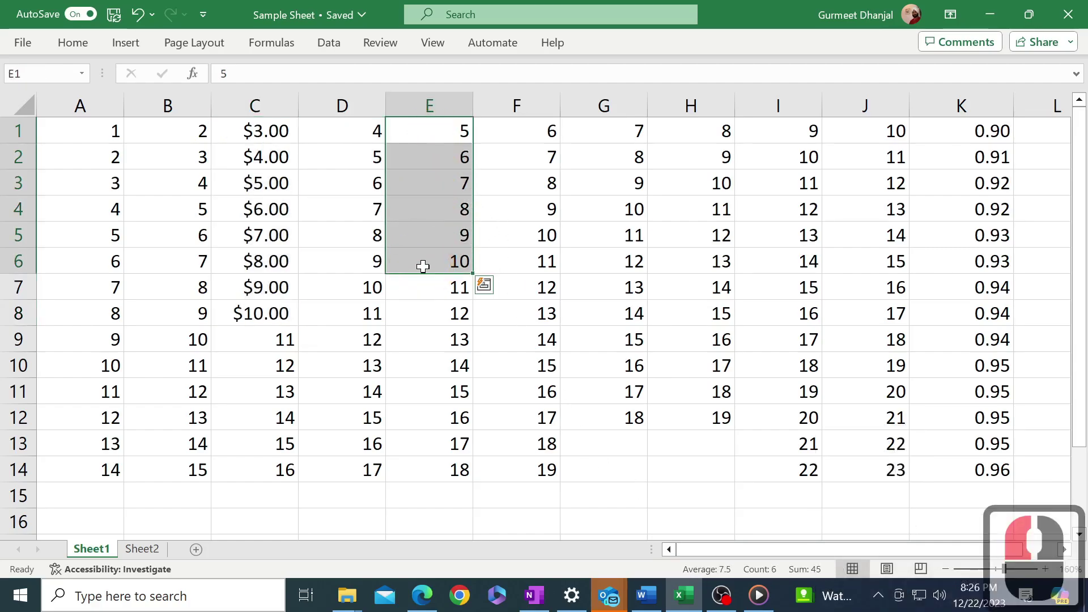
{"action": "key", "text": "ctrl+shift+5"}
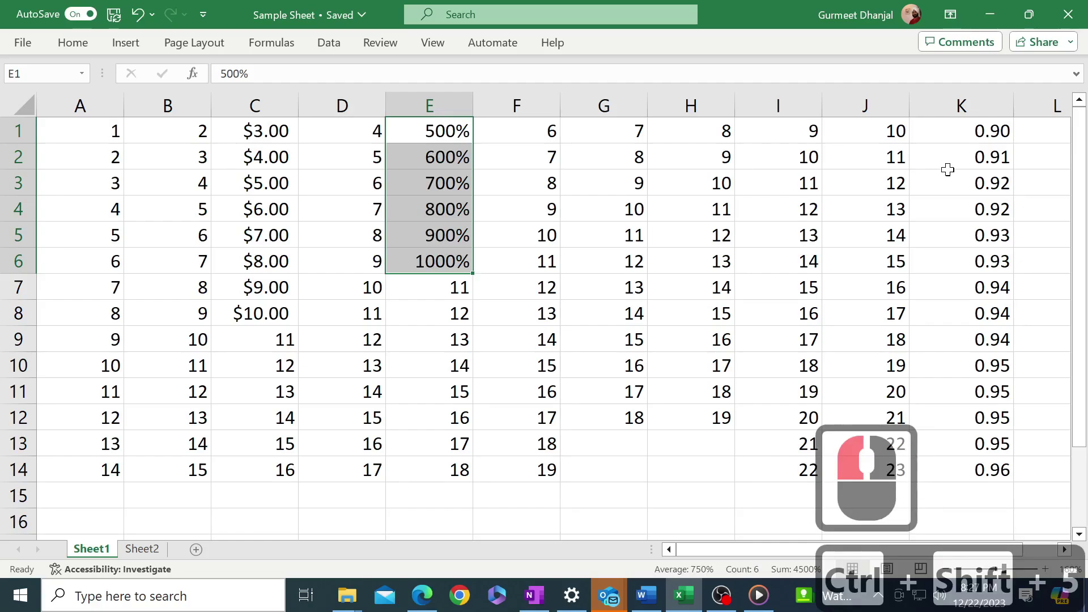
{"action": "left_click_drag", "start_coordinate": [952, 183], "coordinate": [956, 230]}
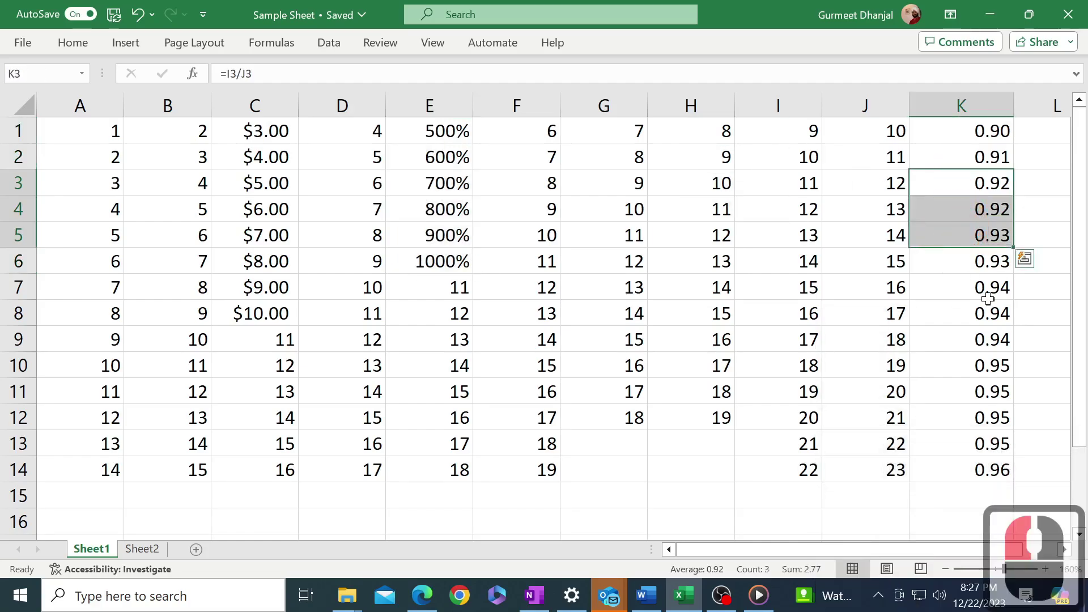
{"action": "key", "text": "ctrl+shift+5"}
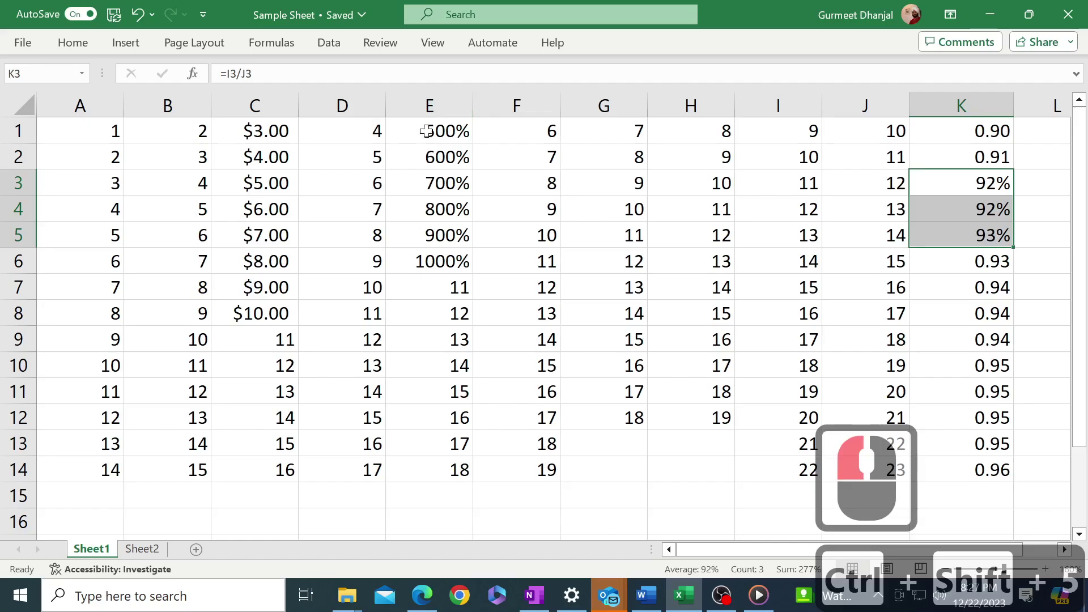
Step: Change the format of E1:E6 to number with two decimals
{"action": "left_click_drag", "start_coordinate": [426, 131], "coordinate": [426, 249]}
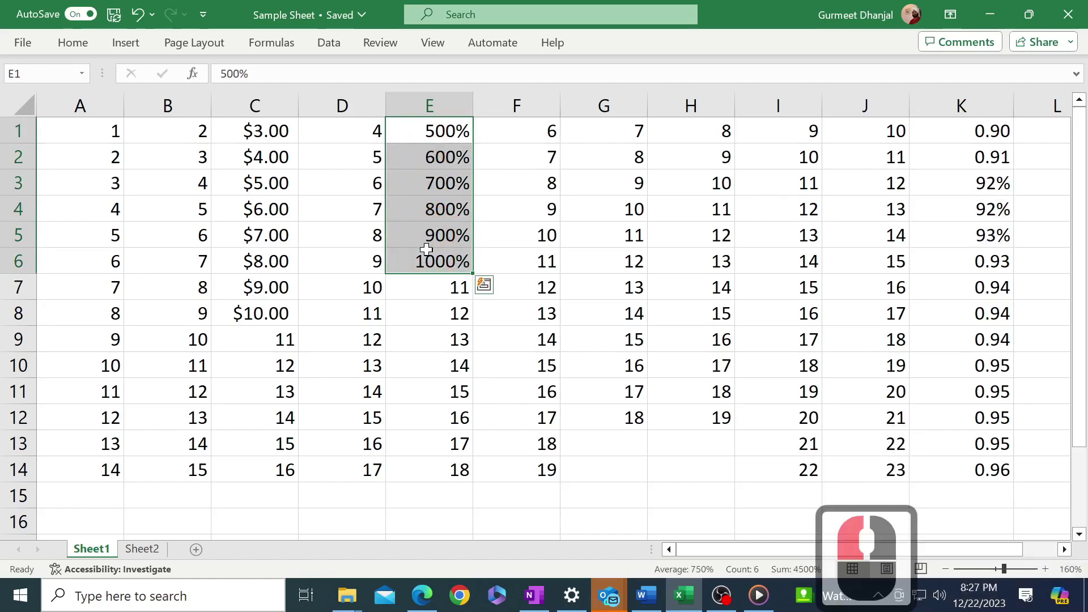
{"action": "key", "text": "ctrl+shift+1"}
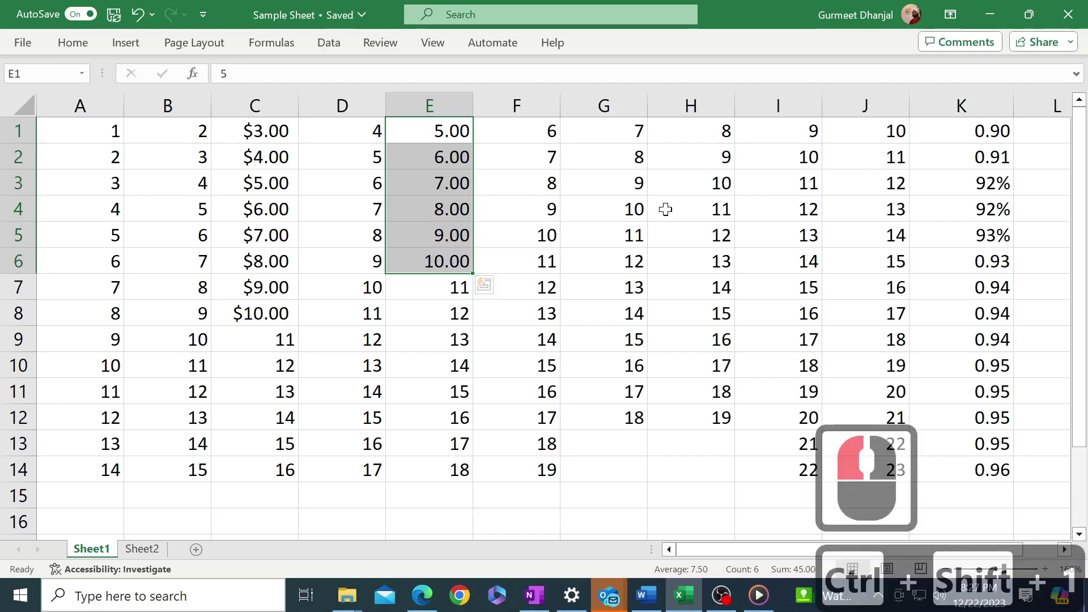
{"action": "left_click", "coordinate": [592, 208]}
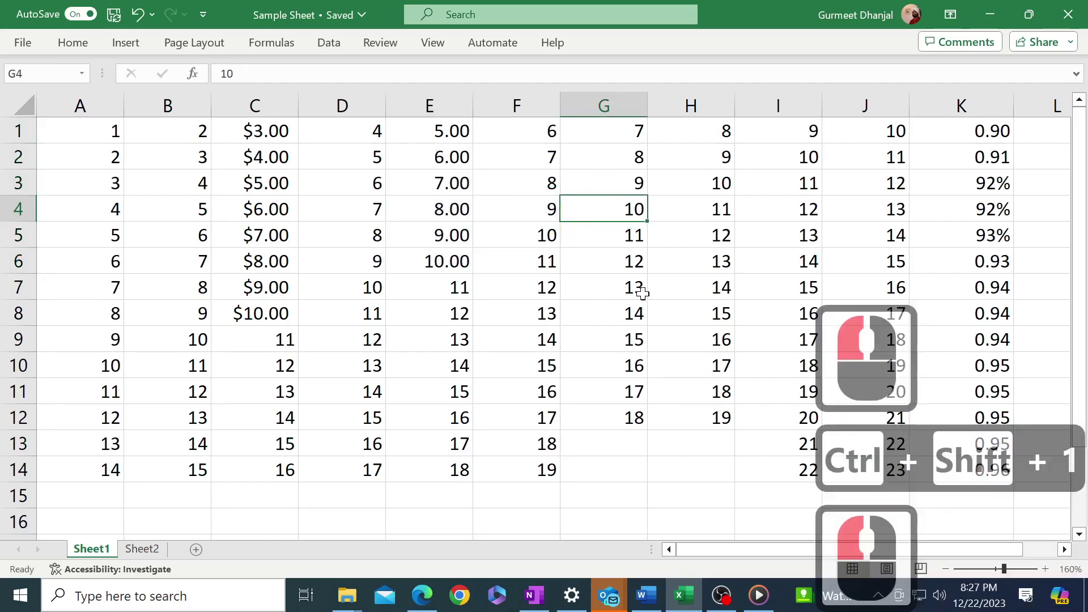
Step: Reset the cells E3:E4 and C1:C8 to the General number format
{"action": "left_click_drag", "start_coordinate": [441, 183], "coordinate": [432, 207]}
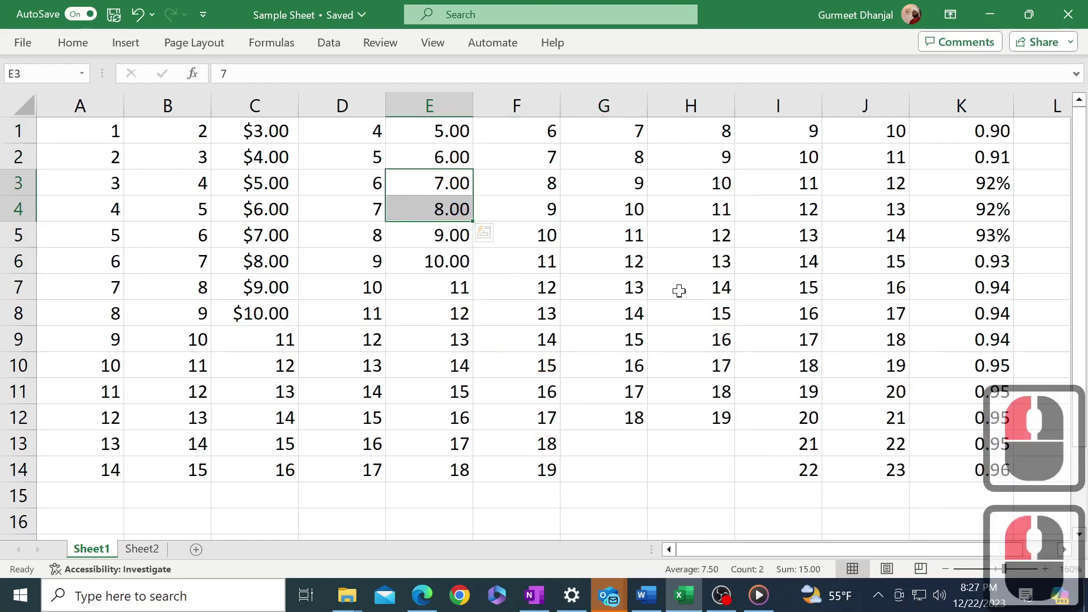
{"action": "key", "text": "ctrl+shift+asciitilde"}
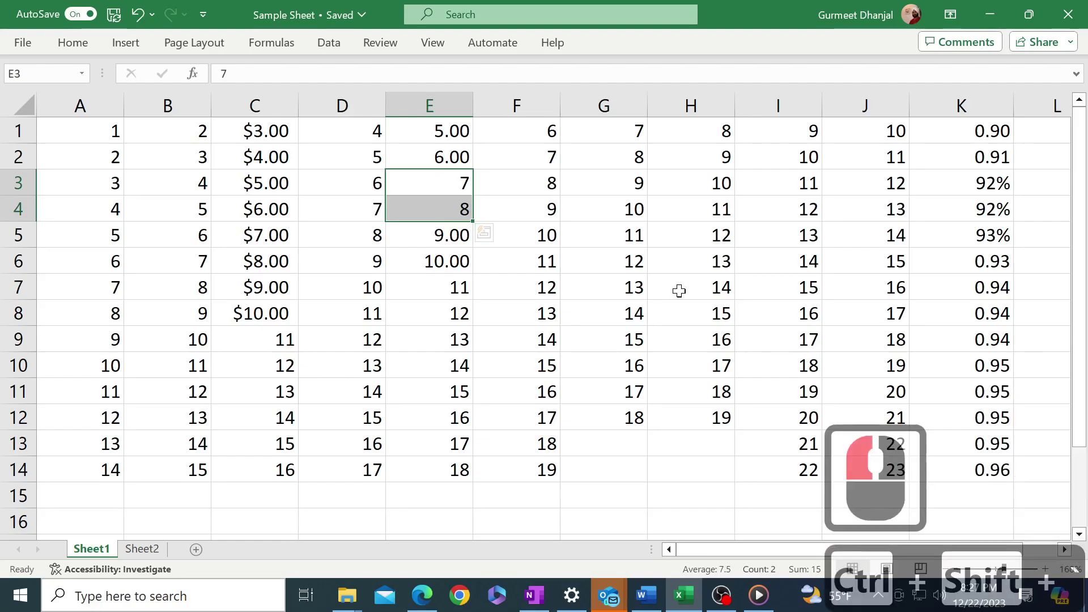
{"action": "left_click_drag", "start_coordinate": [289, 131], "coordinate": [263, 301]}
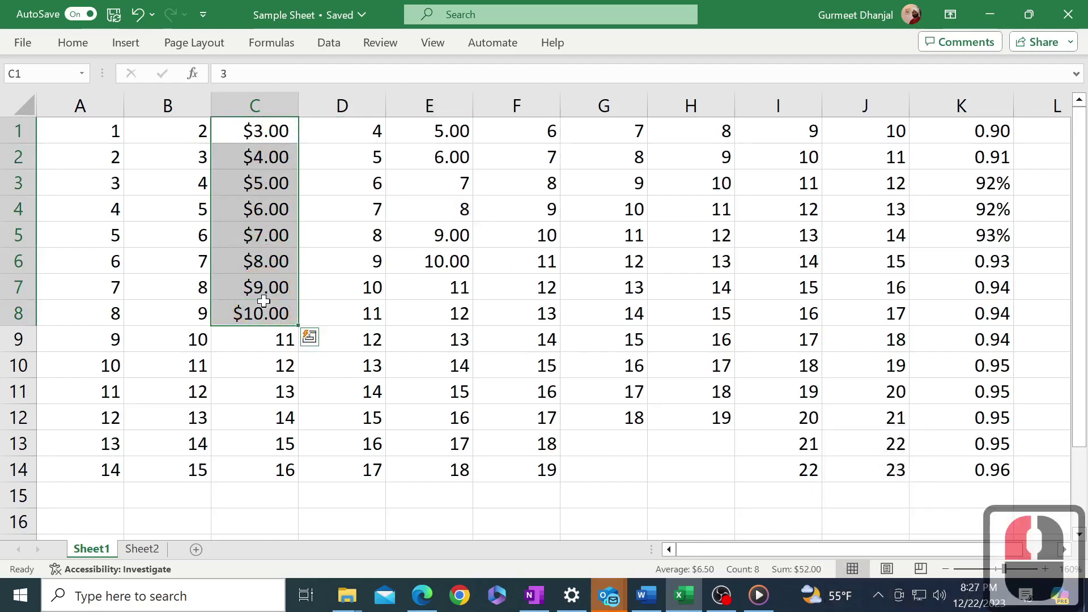
{"action": "key", "text": "ctrl+shift+asciitilde"}
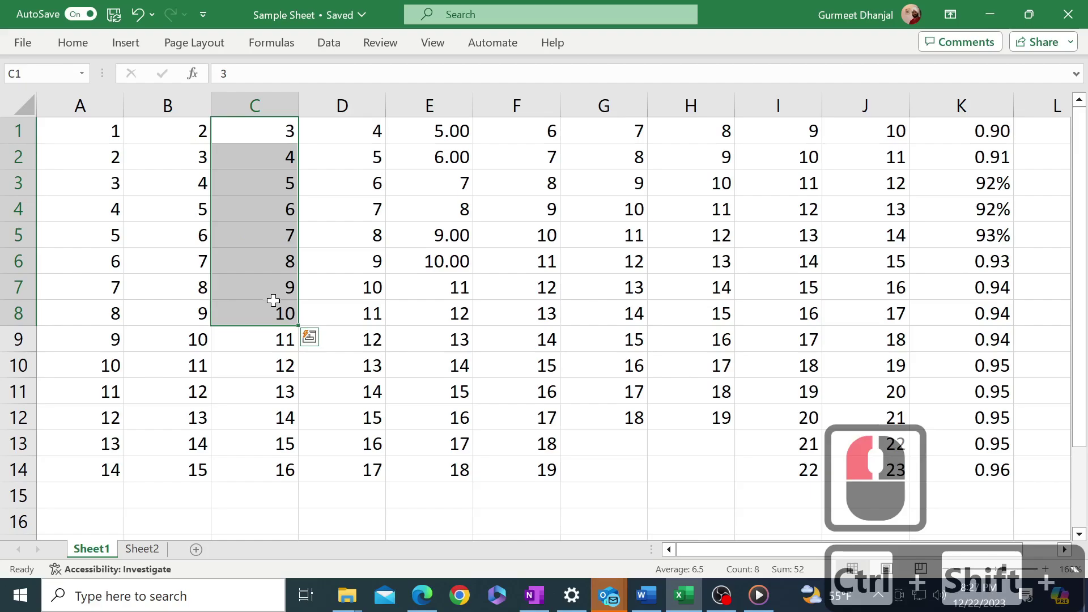
{"action": "left_click", "coordinate": [247, 342]}
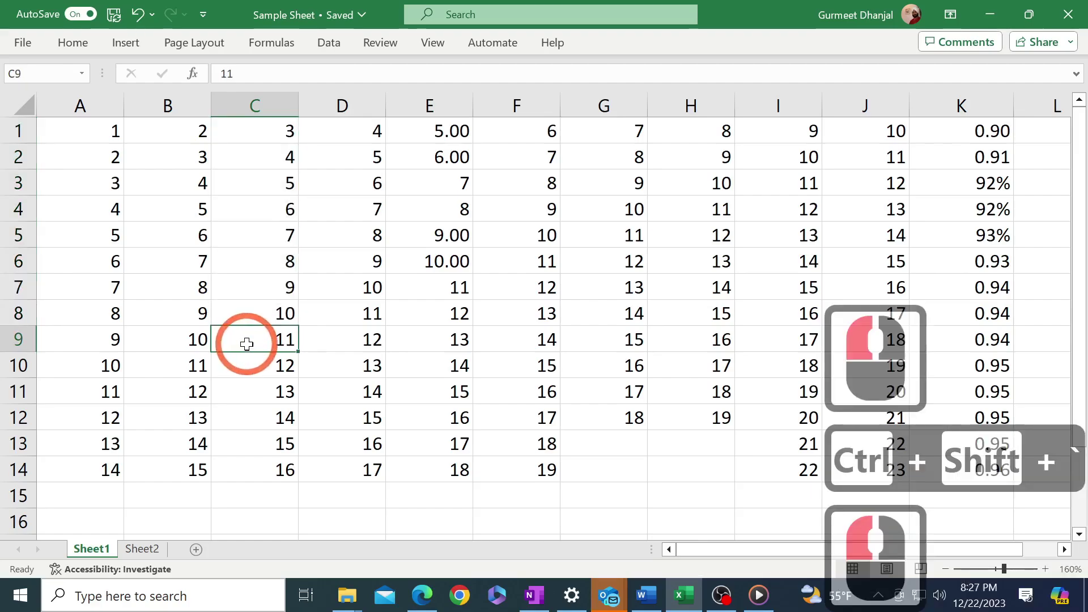
Step: Select the entire row 8 from cell B8, and the entire column F from cell F4
{"action": "left_click", "coordinate": [167, 316]}
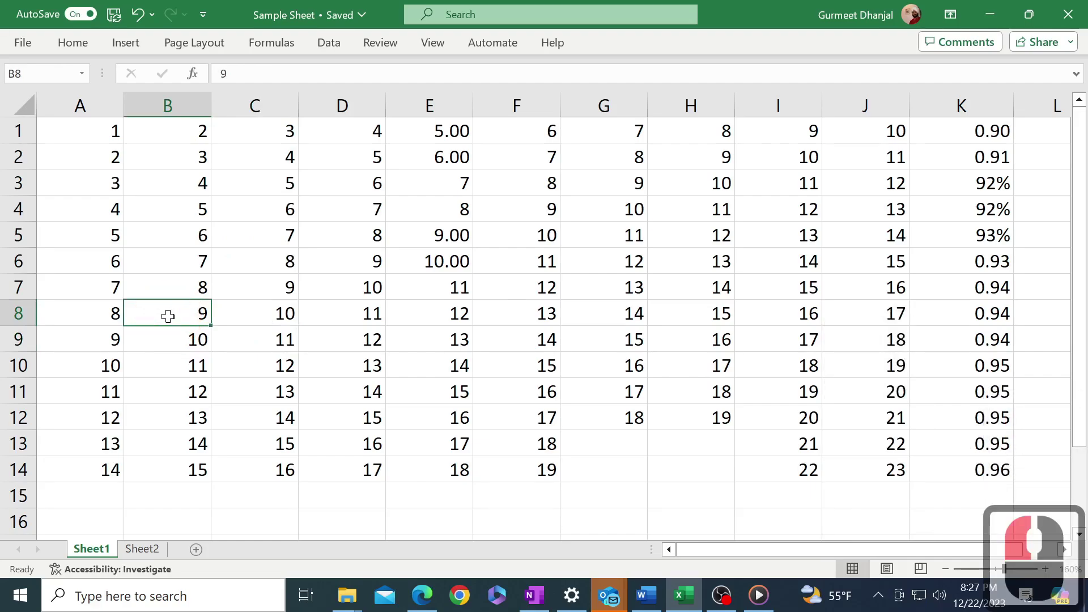
{"action": "key", "text": "shift+space"}
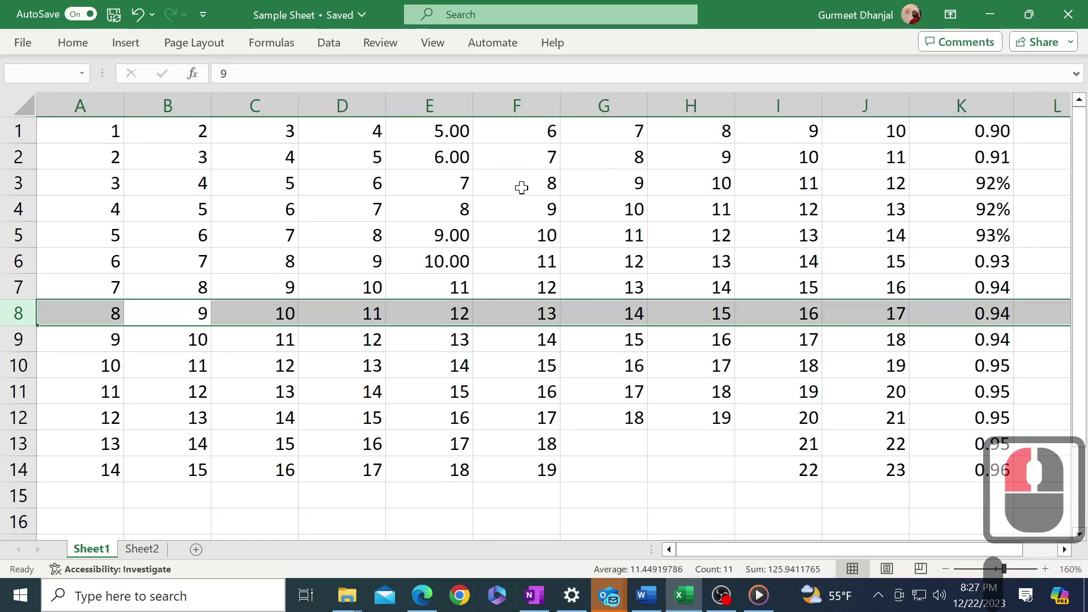
{"action": "left_click", "coordinate": [506, 218]}
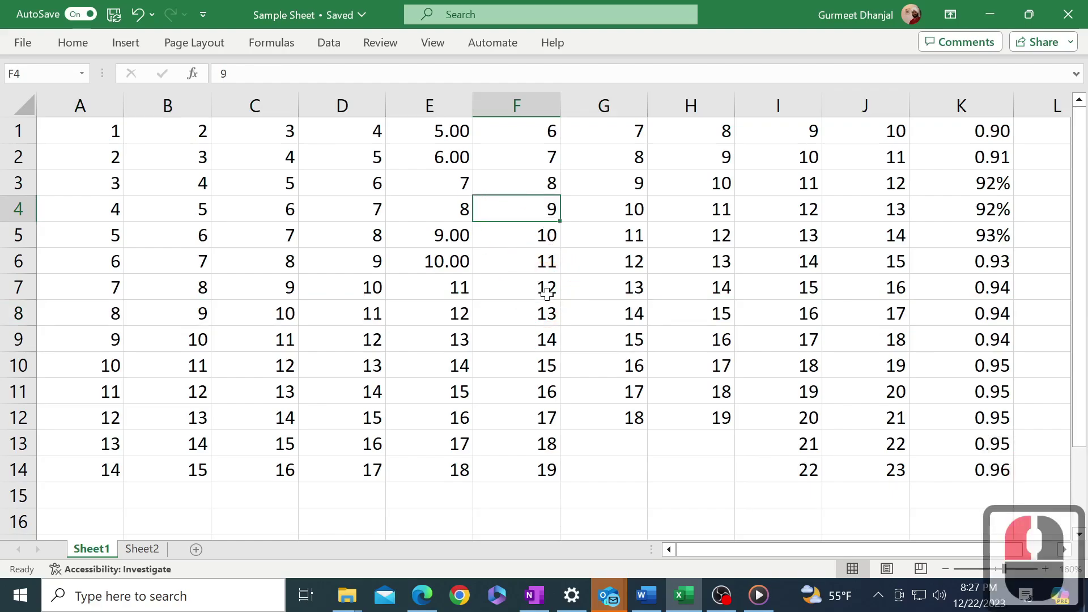
{"action": "key", "text": "ctrl+space"}
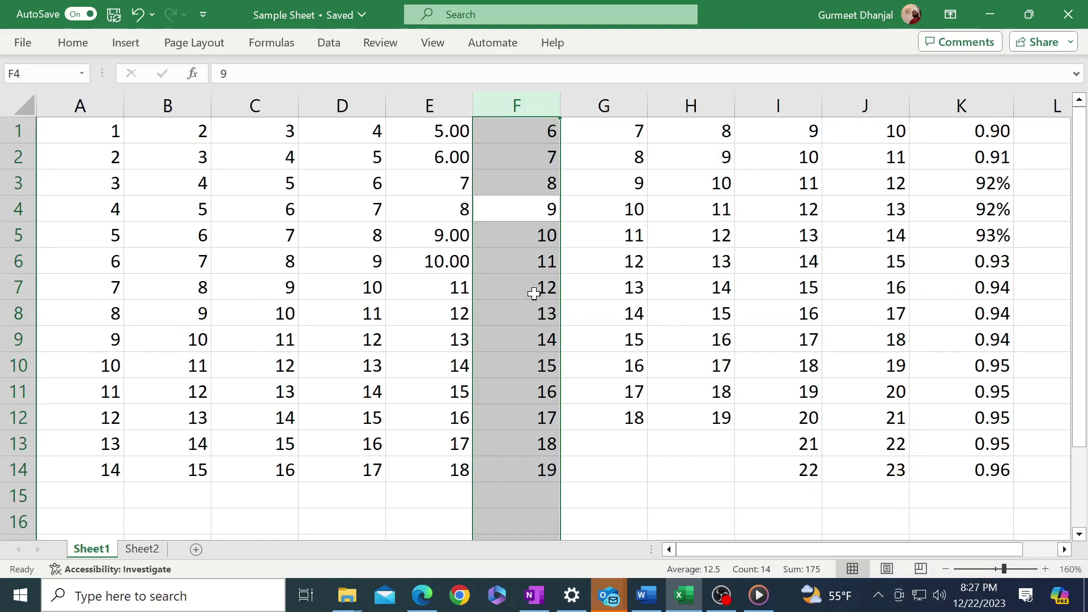
{"action": "left_click", "coordinate": [425, 308]}
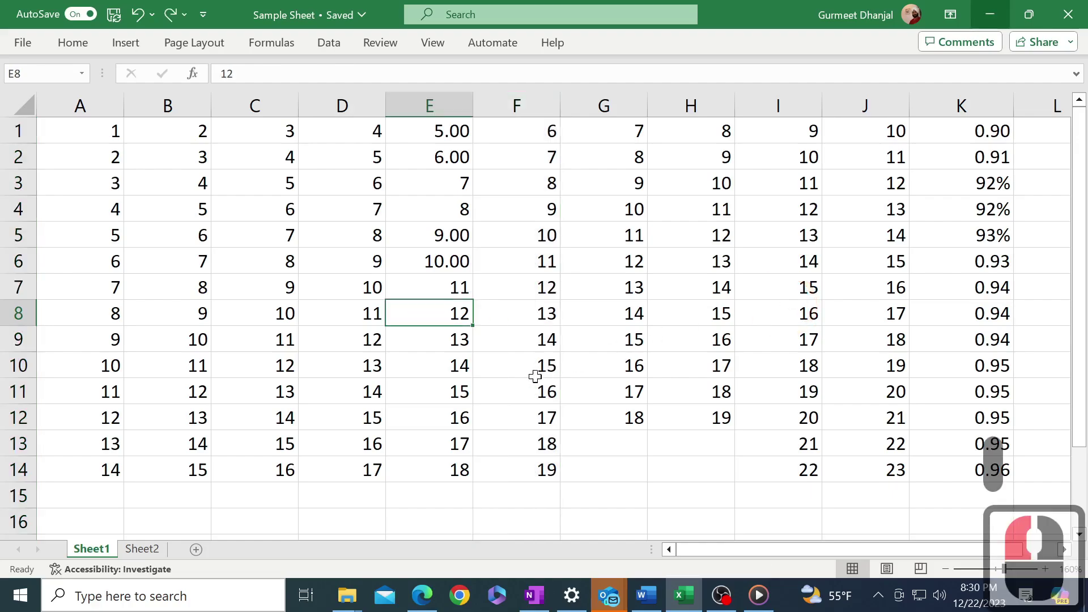
Step: Insert a blank row above row 9, starting from cell E9
{"action": "left_click", "coordinate": [428, 338]}
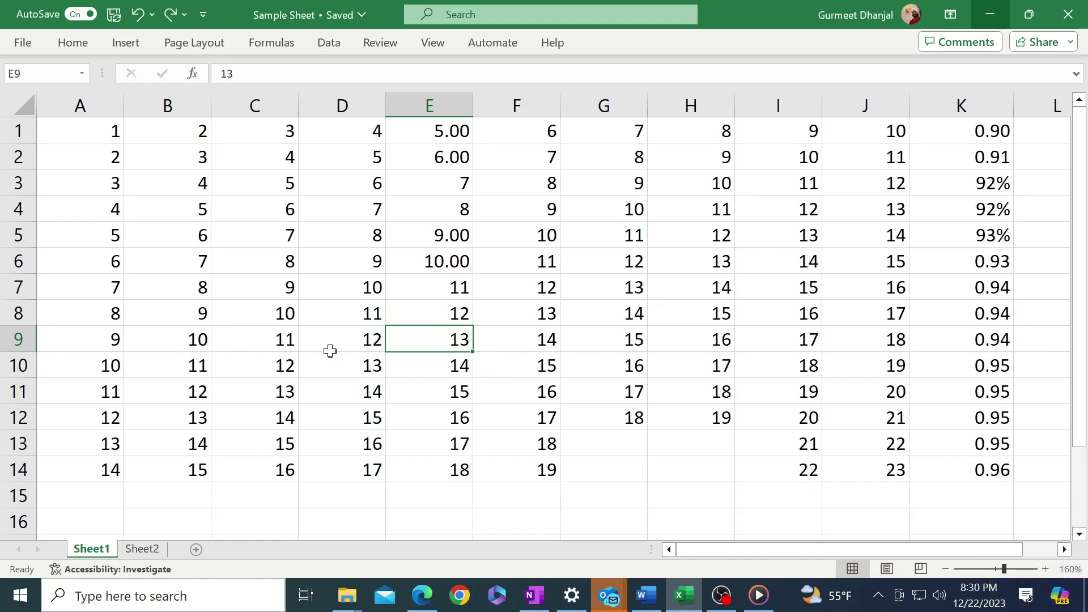
{"action": "left_click", "coordinate": [769, 437]}
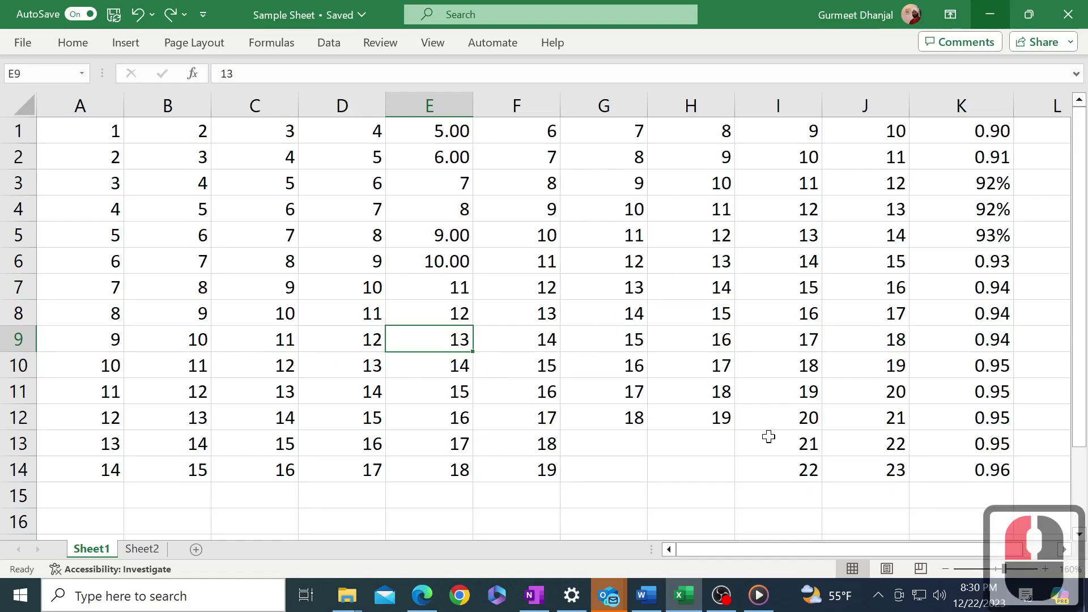
{"action": "key", "text": "shift+space"}
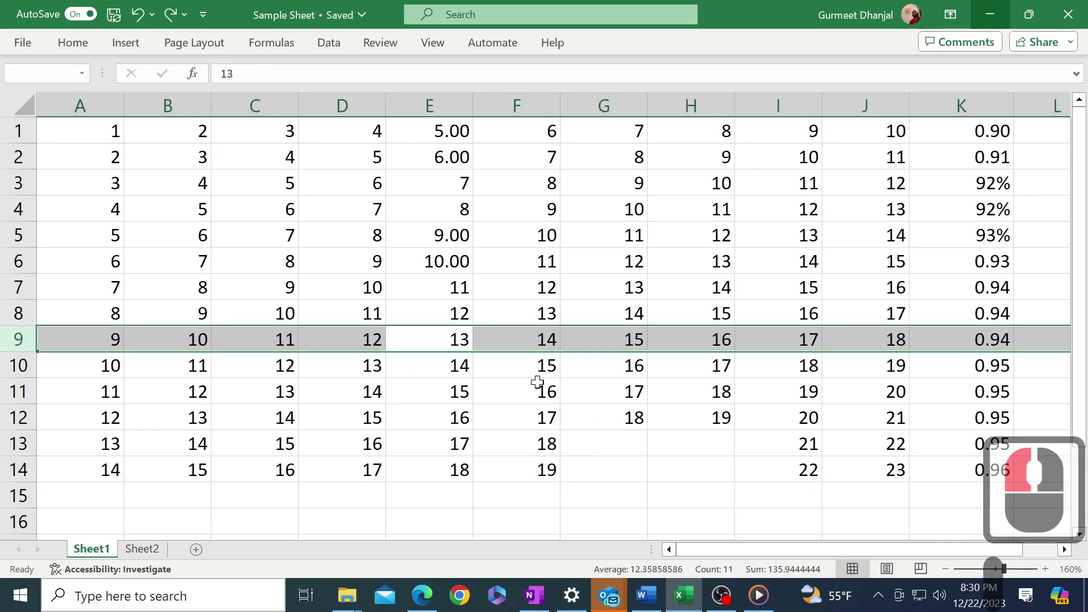
{"action": "key", "text": "ctrl"}
{"action": "key", "text": "ctrl+shift+equal"}
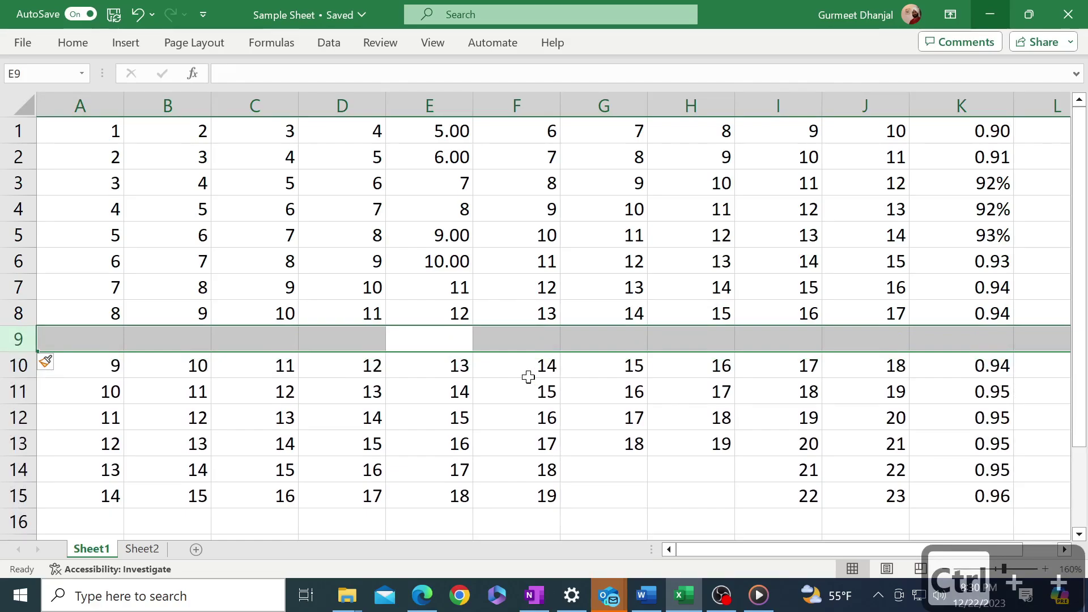
Step: Insert a blank column before column G, starting from cell G5
{"action": "left_click", "coordinate": [611, 244]}
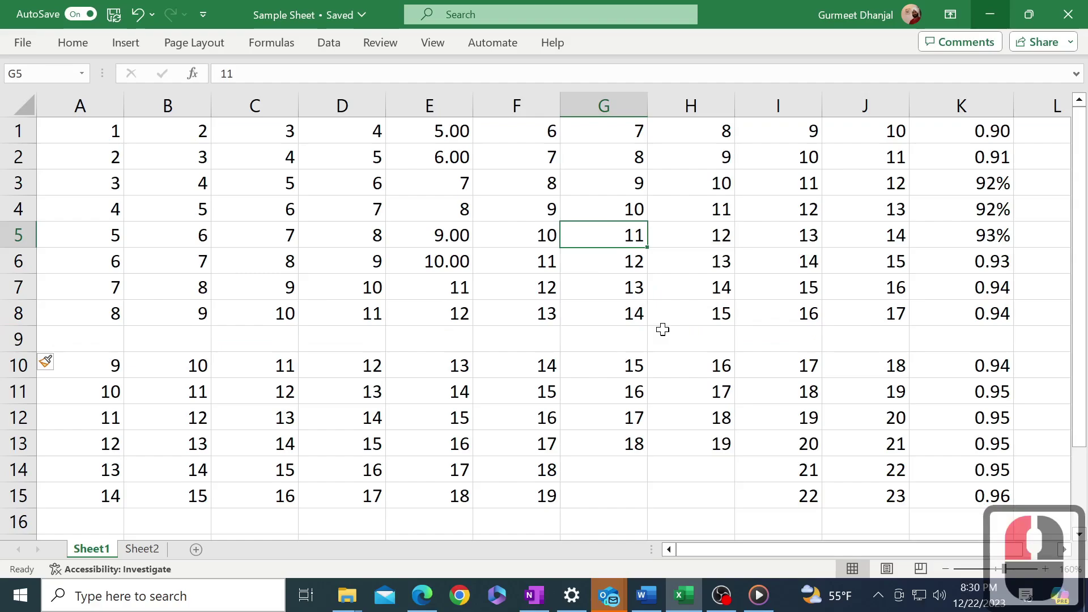
{"action": "key", "text": "ctrl+space"}
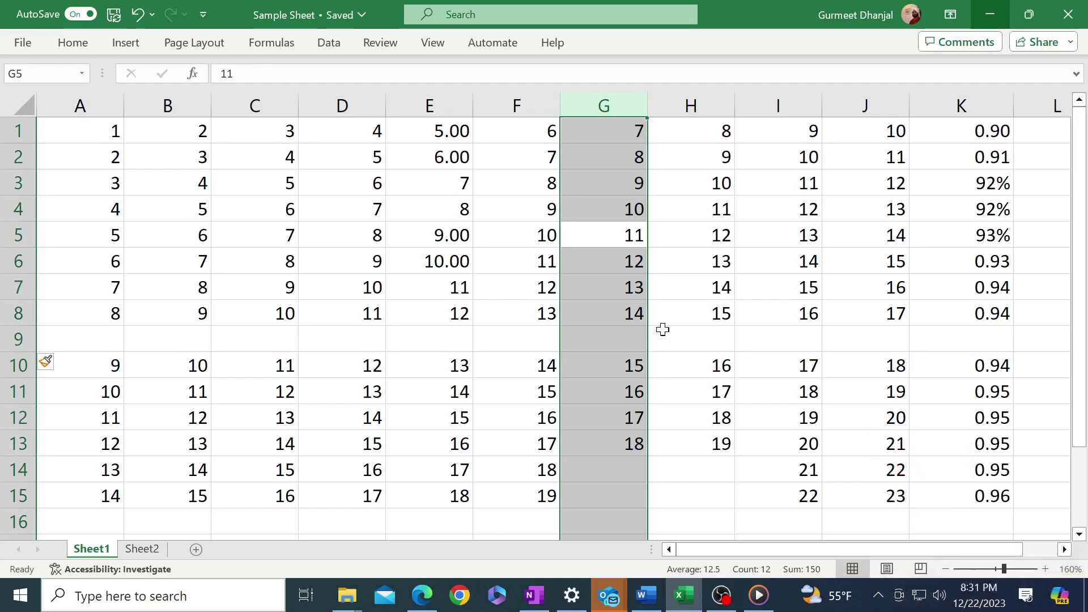
{"action": "key", "text": "ctrl"}
{"action": "key", "text": "ctrl+plus"}
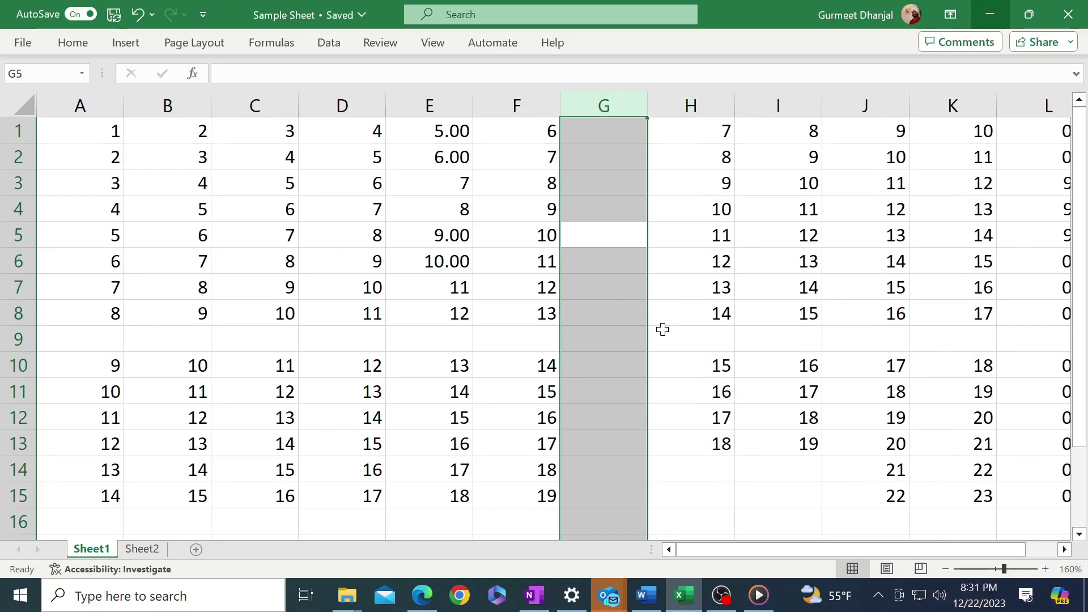
{"action": "key", "text": "ctrl"}
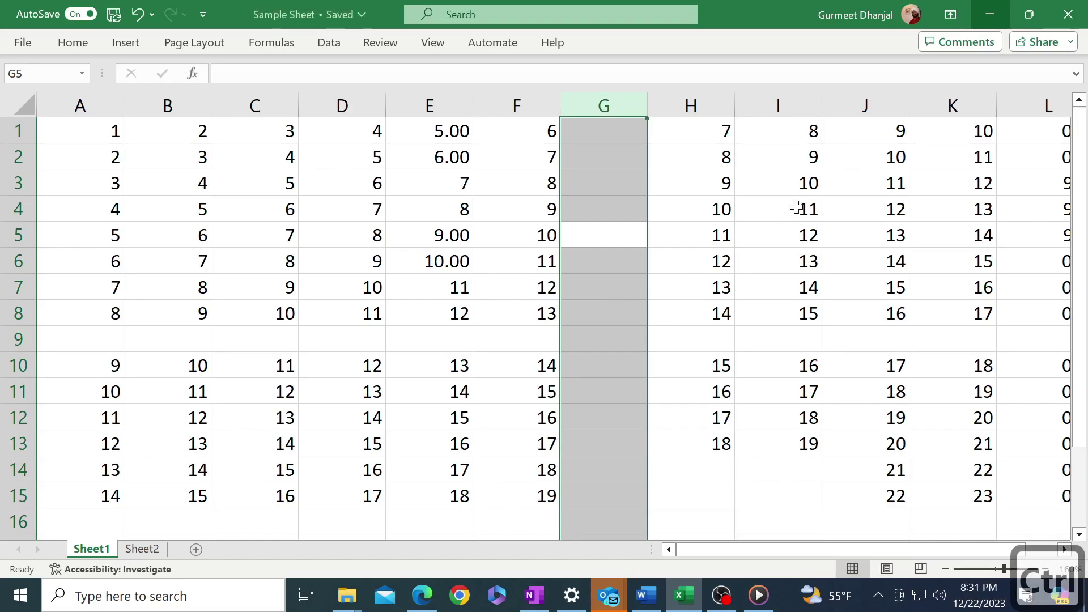
{"action": "left_click", "coordinate": [789, 92]}
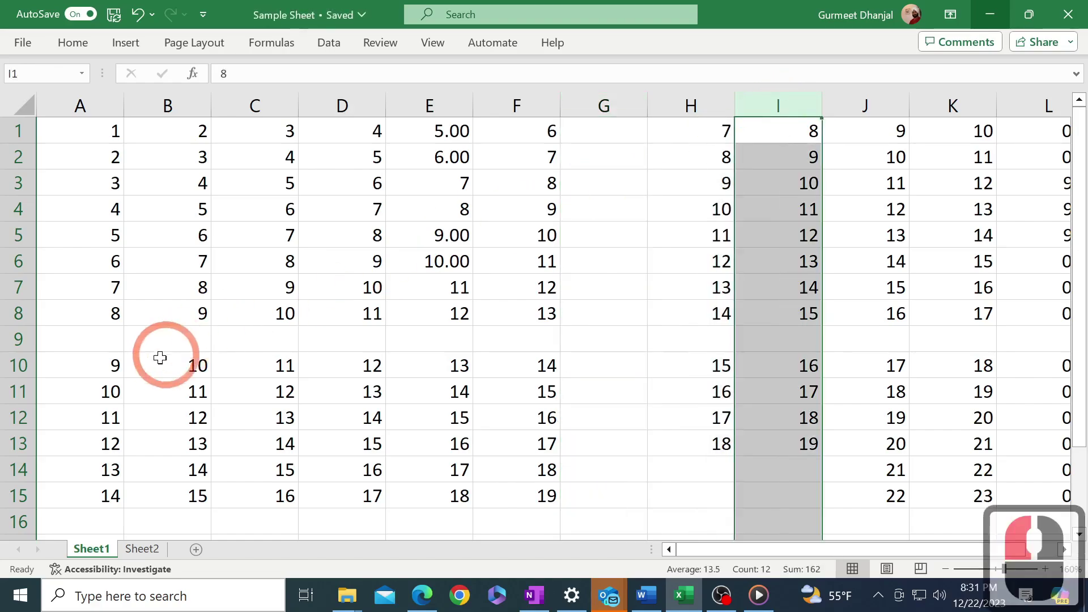
Step: Copy the entire row 12 and insert the copied row directly above it
{"action": "left_click", "coordinate": [203, 413]}
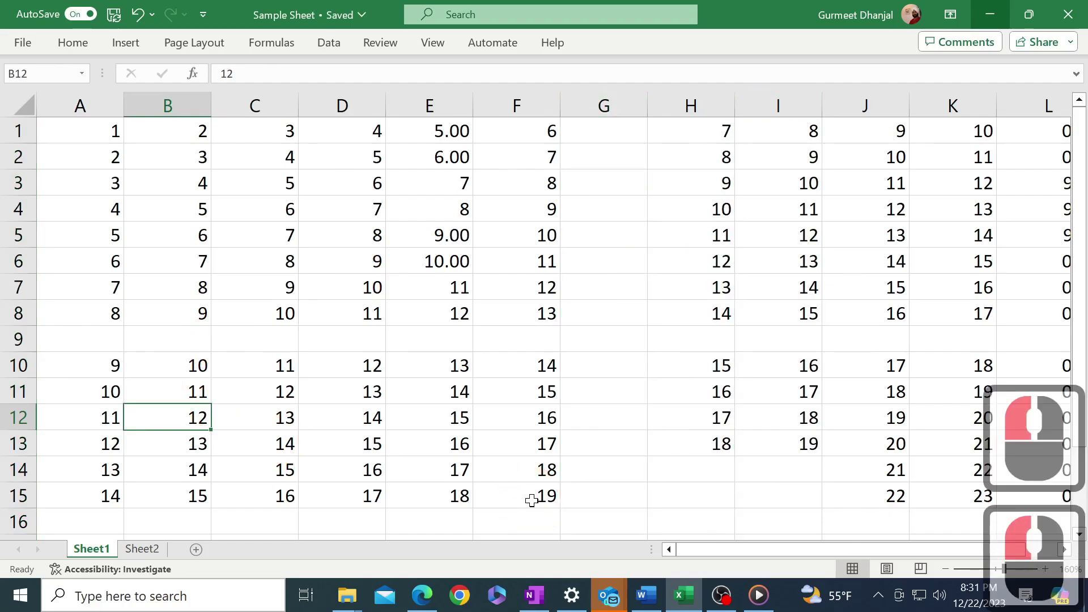
{"action": "key", "text": "shift+space"}
{"action": "key", "text": "ctrl"}
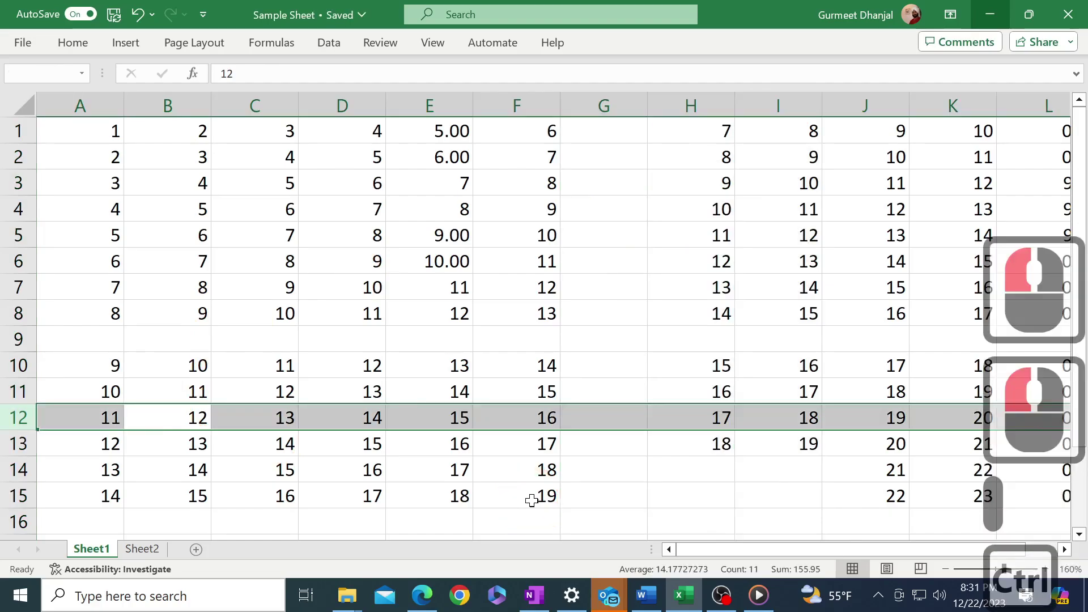
{"action": "key", "text": "ctrl+c"}
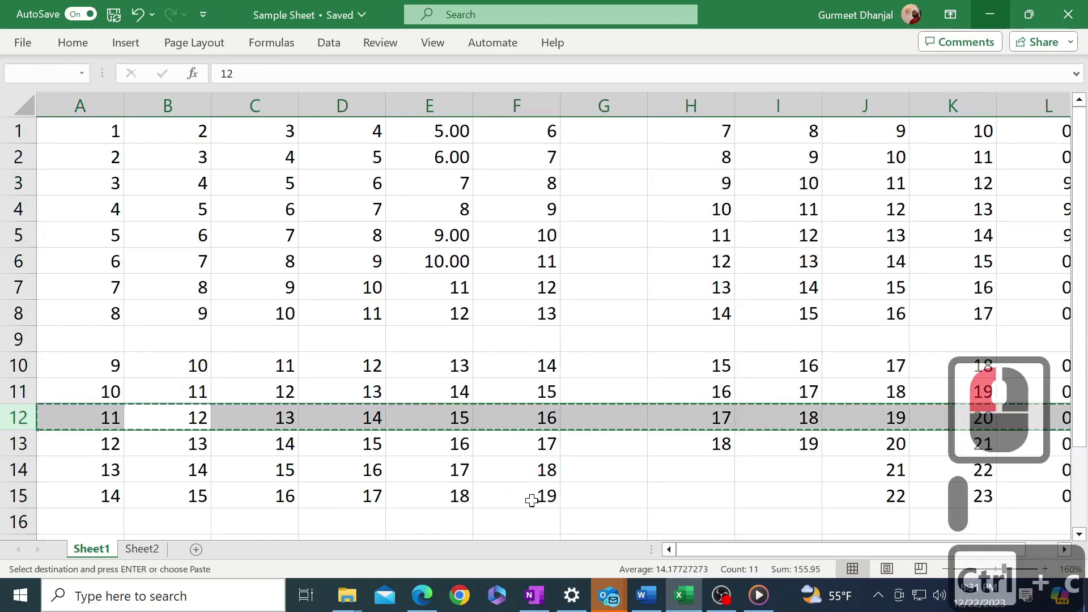
{"action": "key", "text": "ctrl"}
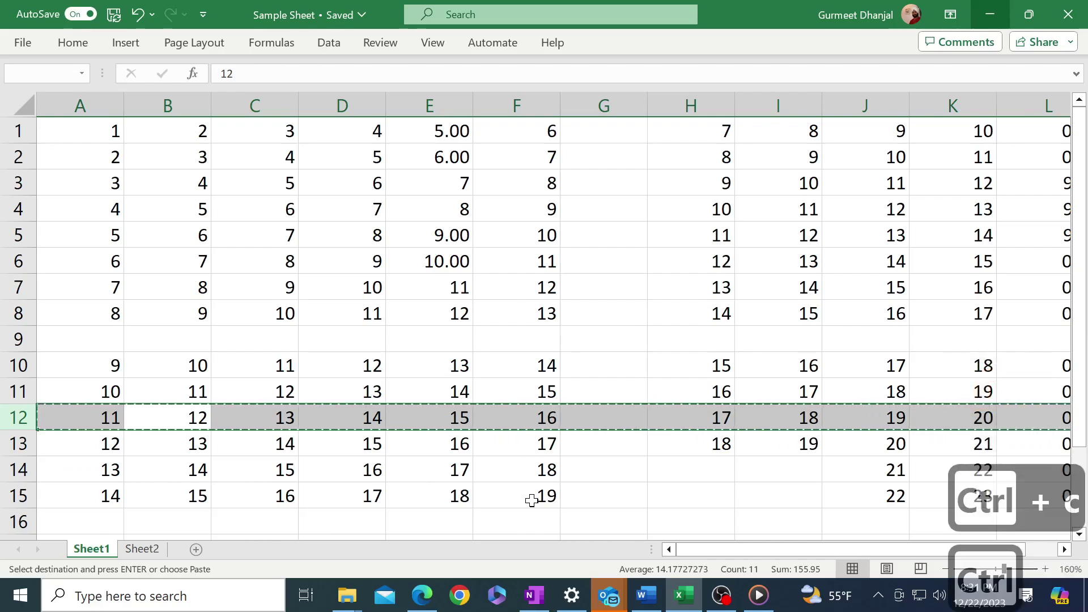
{"action": "key", "text": "ctrl+plus"}
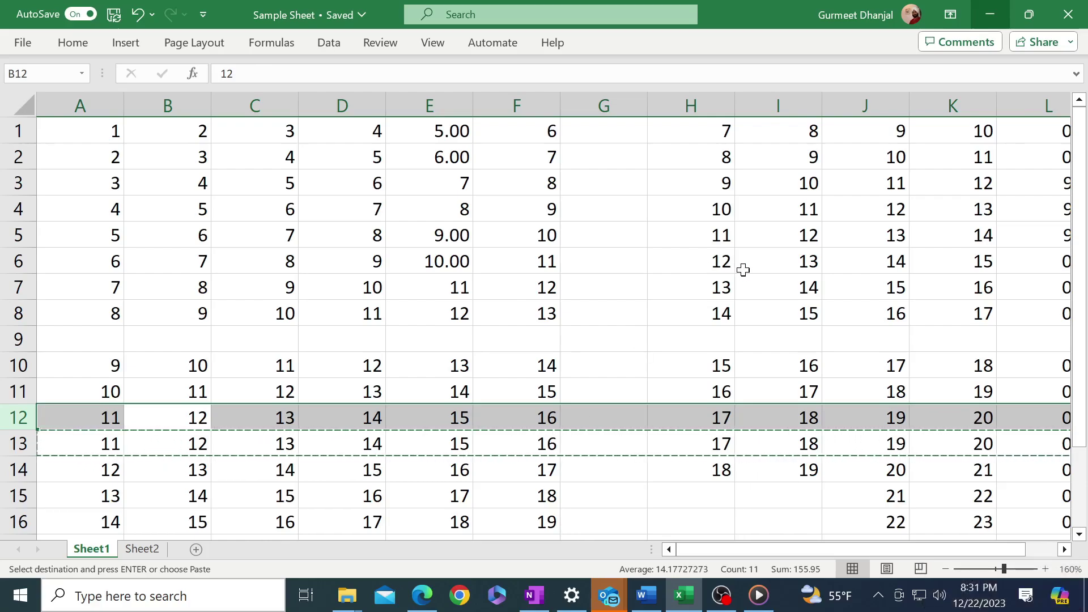
Step: Copy the entire column I from cell I5 and insert the copied column directly before it
{"action": "left_click", "coordinate": [789, 234]}
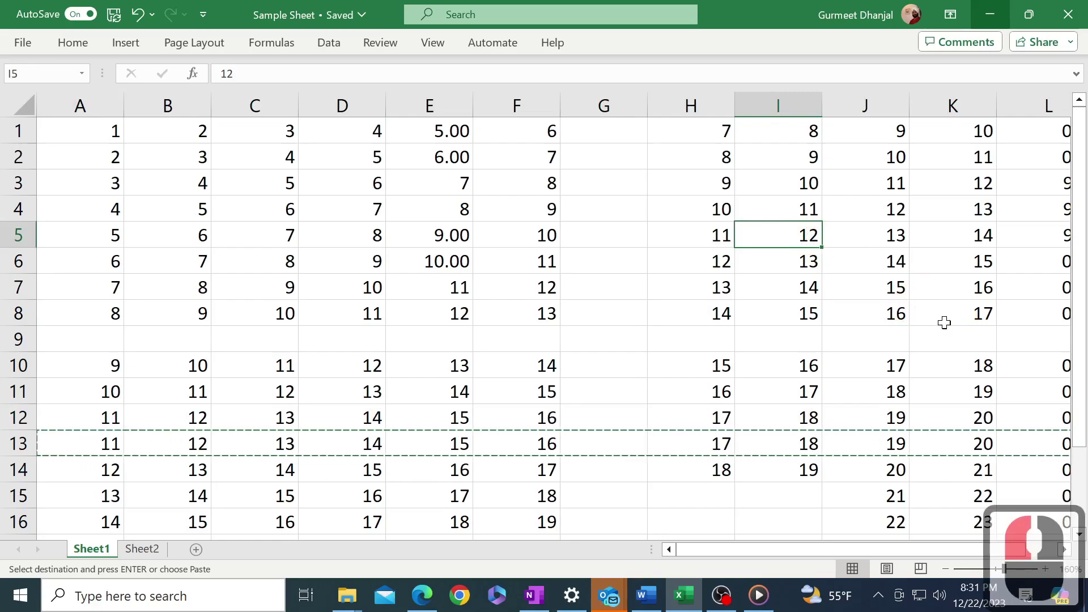
{"action": "key", "text": "ctrl+space"}
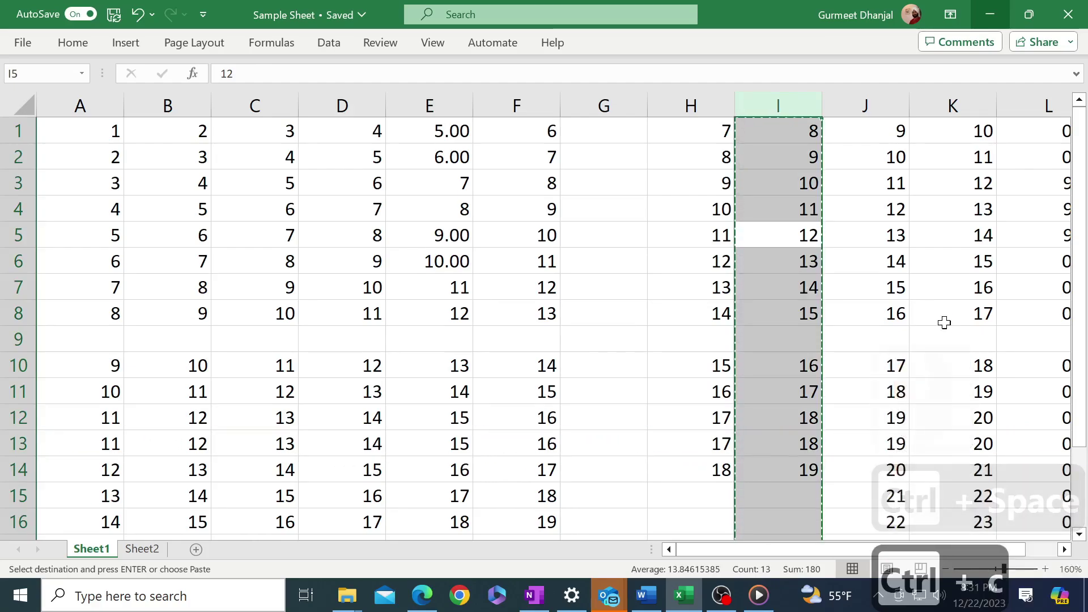
{"action": "key", "text": "ctrl+c"}
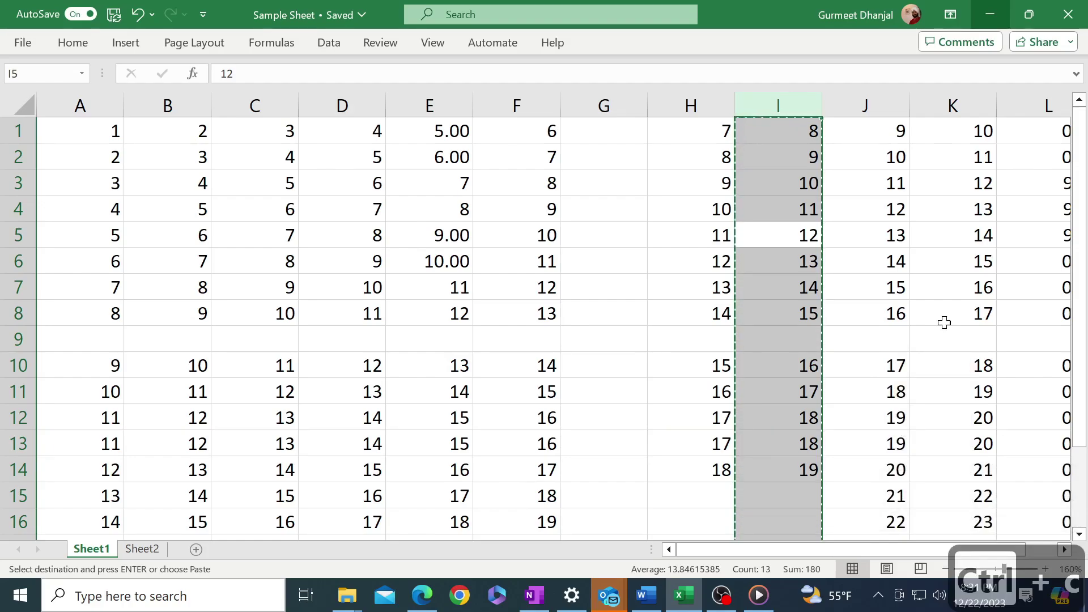
{"action": "key", "text": "ctrl+plus"}
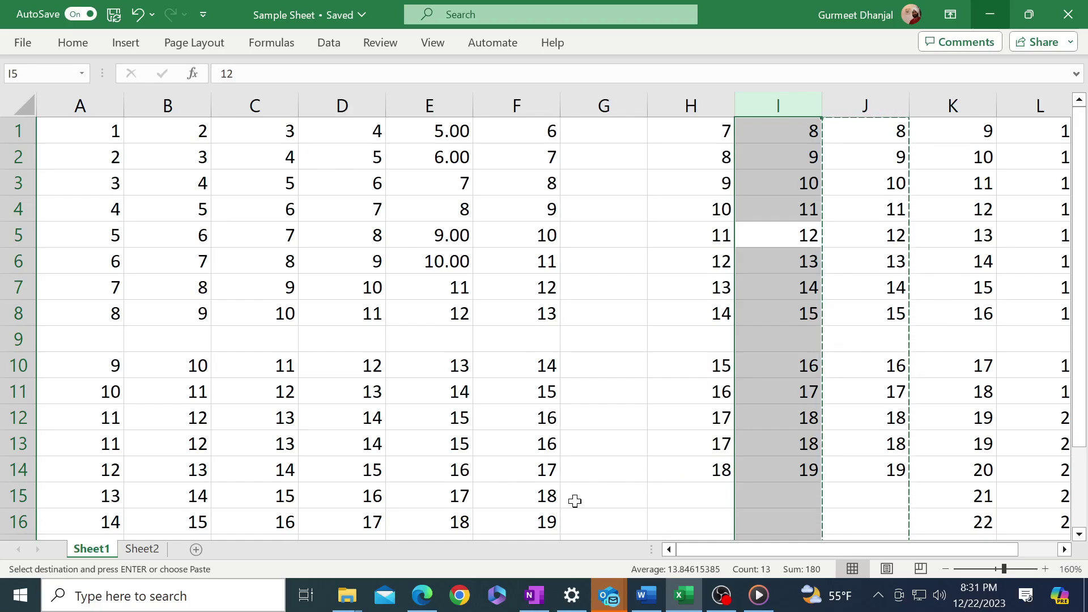
Step: Delete the entire duplicate row 12, starting from cell E12
{"action": "left_click", "coordinate": [440, 416]}
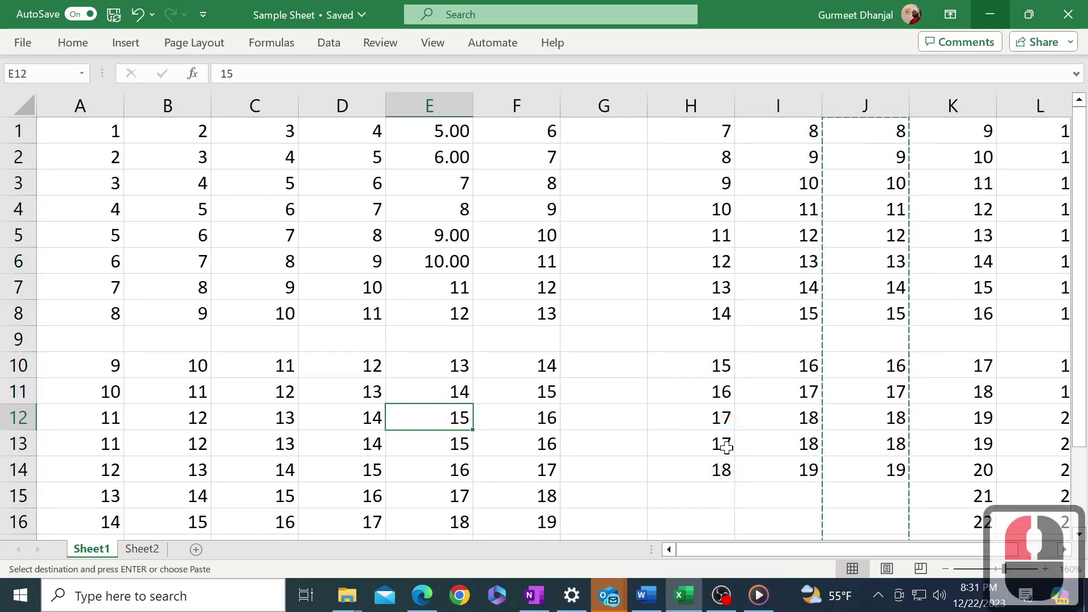
{"action": "key", "text": "shift+space"}
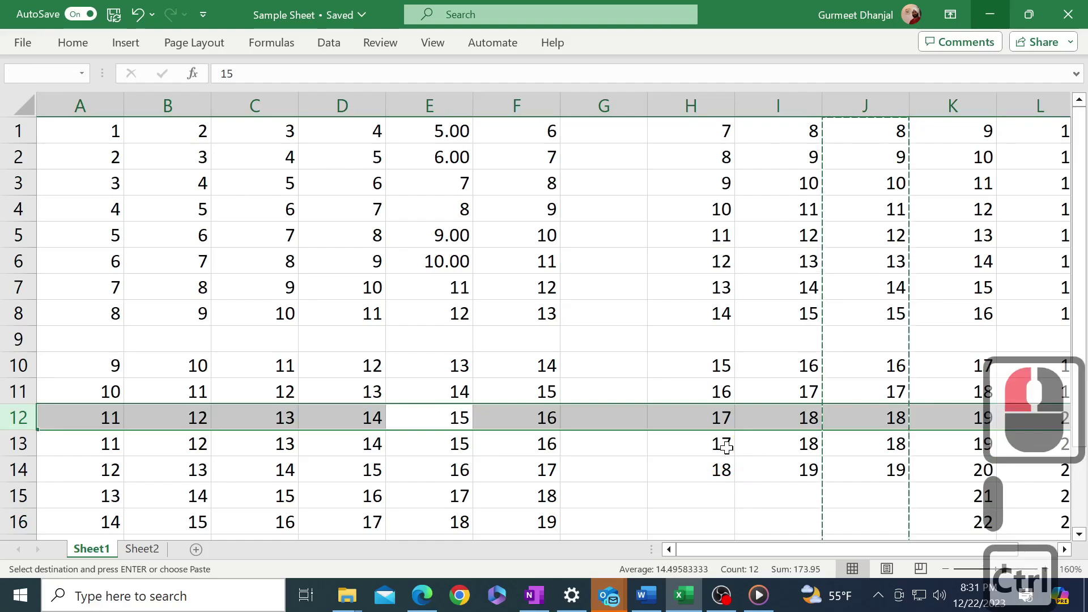
{"action": "key", "text": "ctrl+minus"}
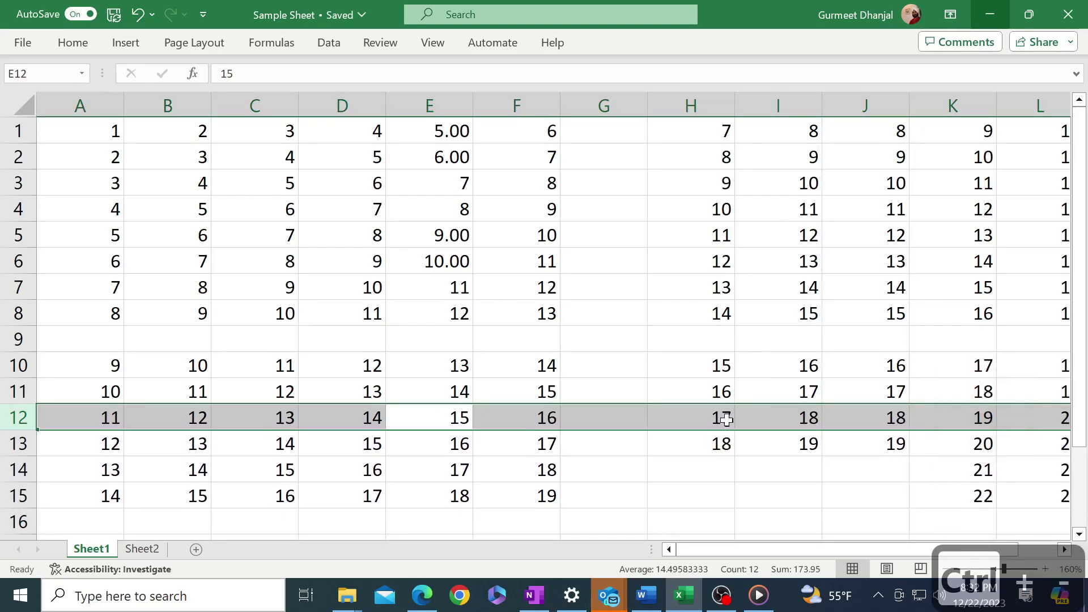
Step: Delete the entire duplicate column J, starting from cell J2
{"action": "left_click", "coordinate": [866, 163]}
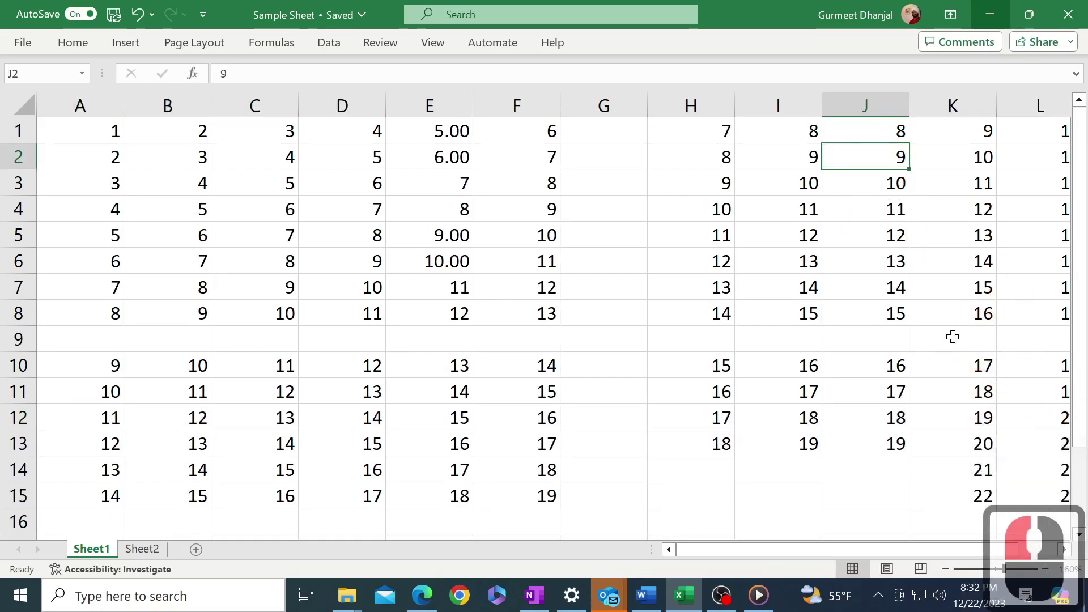
{"action": "key", "text": "ctrl+space"}
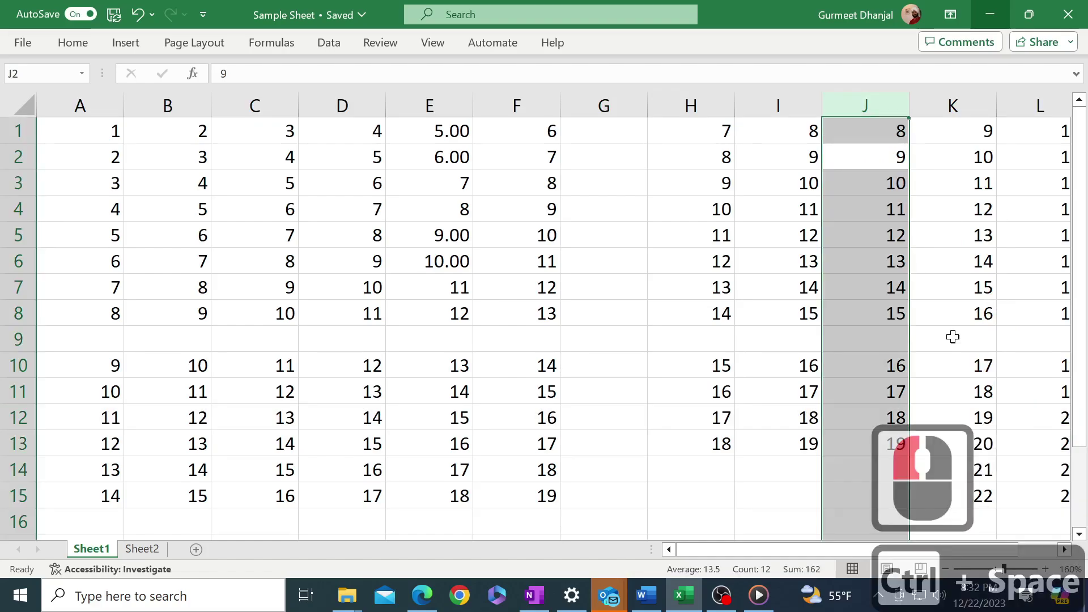
{"action": "key", "text": "ctrl+minus"}
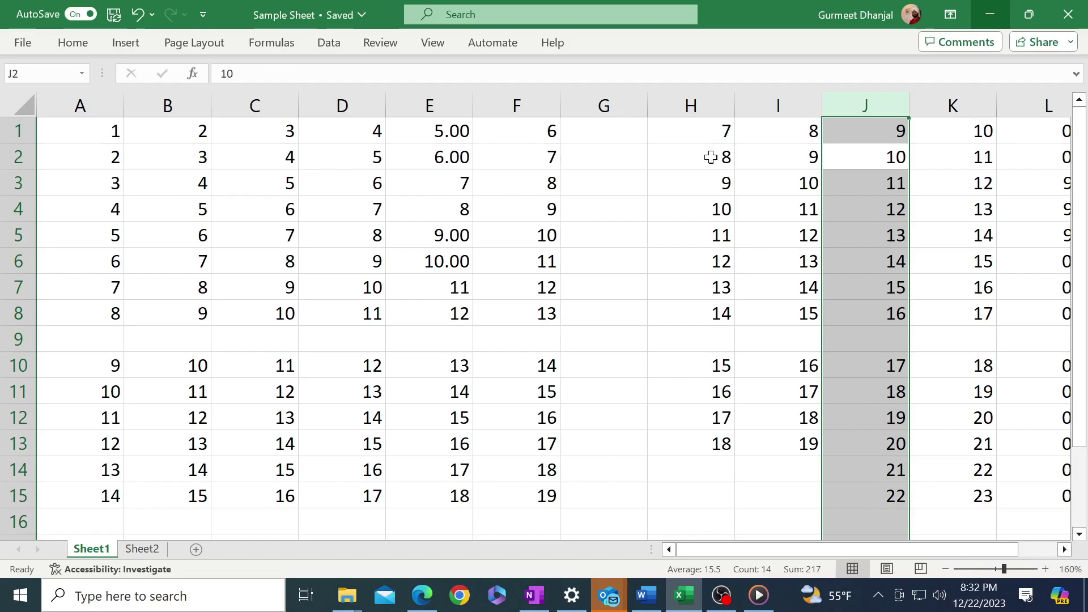
Step: Move the entire row 3 by cutting it and inserting the cut row directly above row 8
{"action": "left_click", "coordinate": [451, 105]}
{"action": "left_click", "coordinate": [439, 184]}
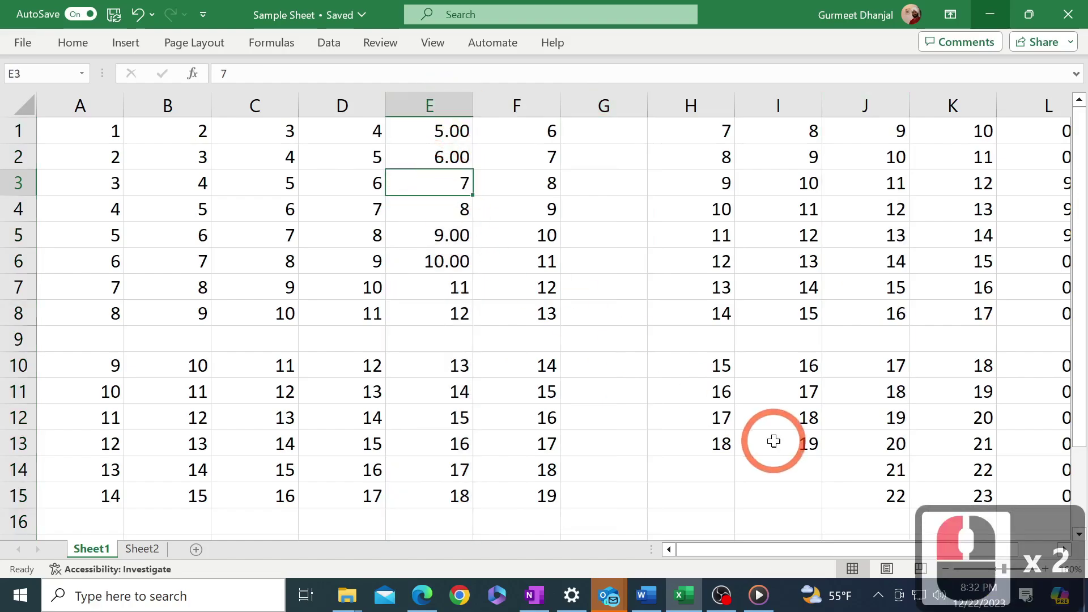
{"action": "key", "text": "shift+space"}
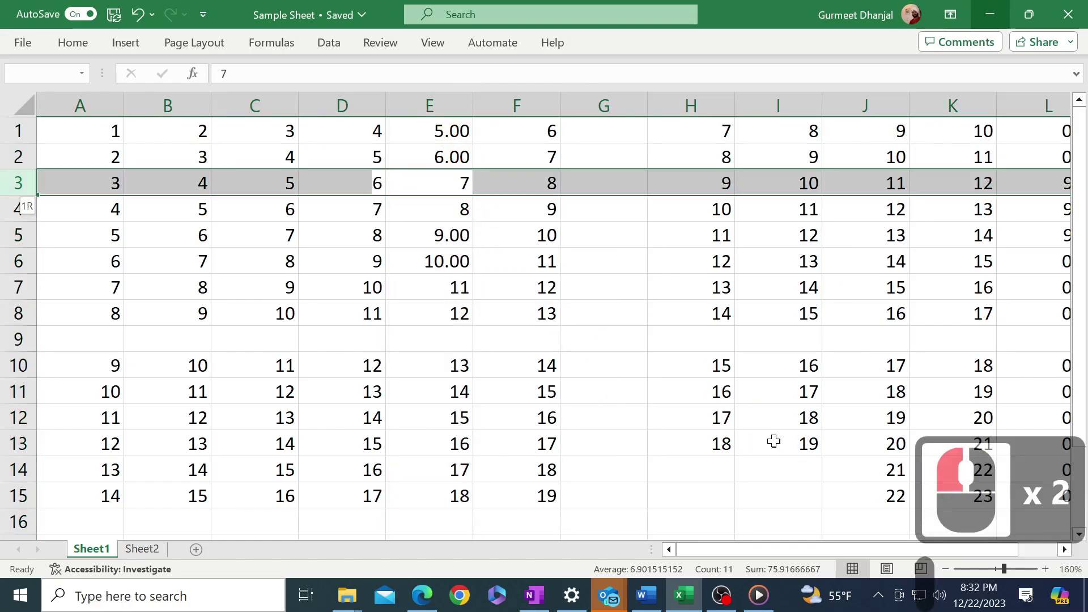
{"action": "key", "text": "ctrl+x"}
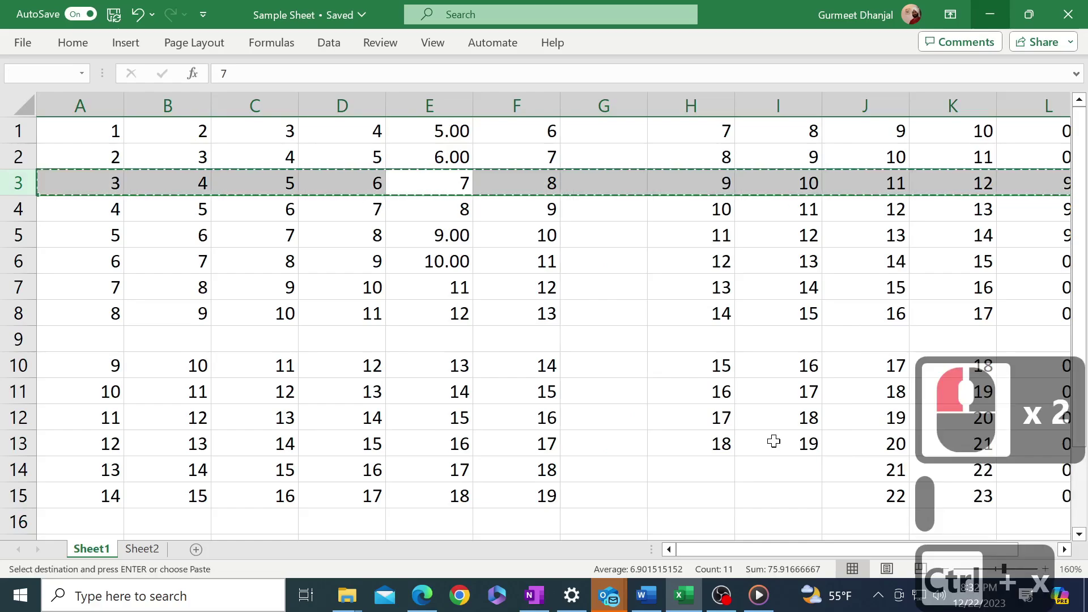
{"action": "key", "text": "Down"}
{"action": "key", "text": "Down"}
{"action": "key", "text": "Down"}
{"action": "key", "text": "Down"}
{"action": "key", "text": "Down"}
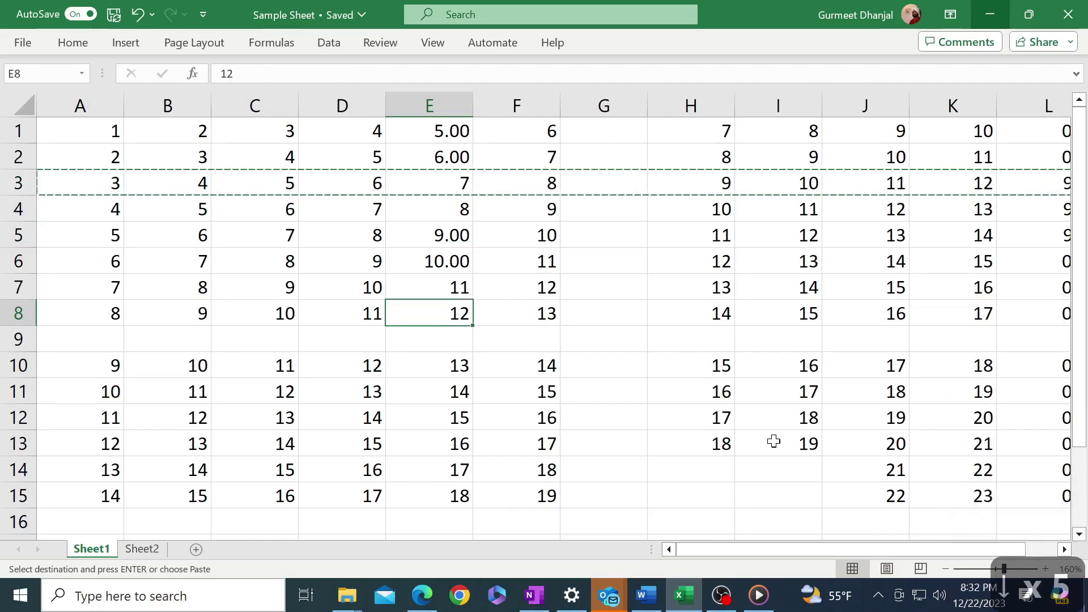
{"action": "key", "text": "ctrl+space"}
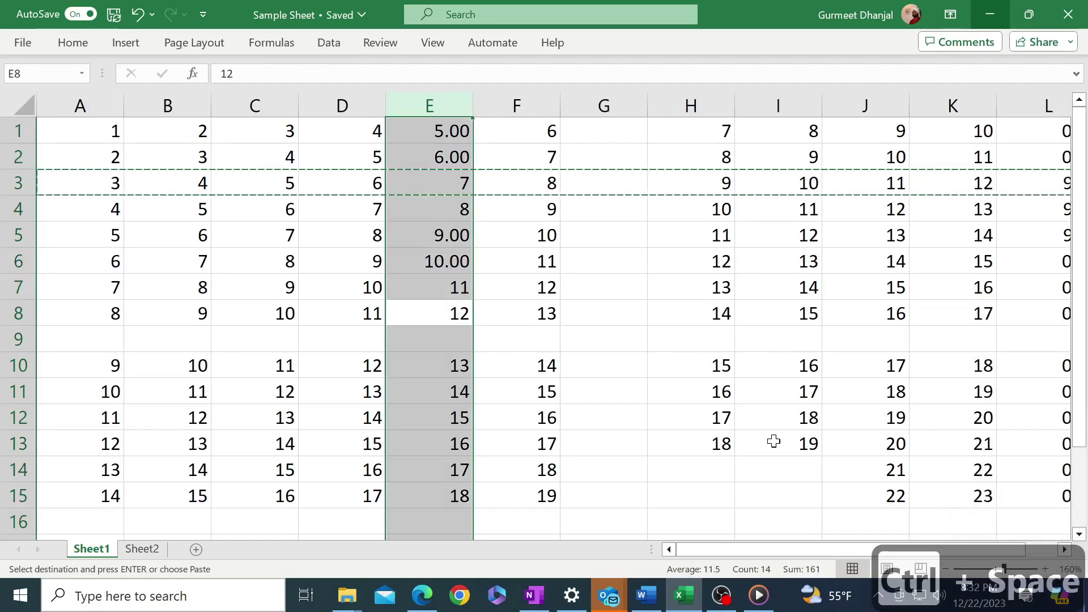
{"action": "key", "text": "Down"}
{"action": "key", "text": "Up"}
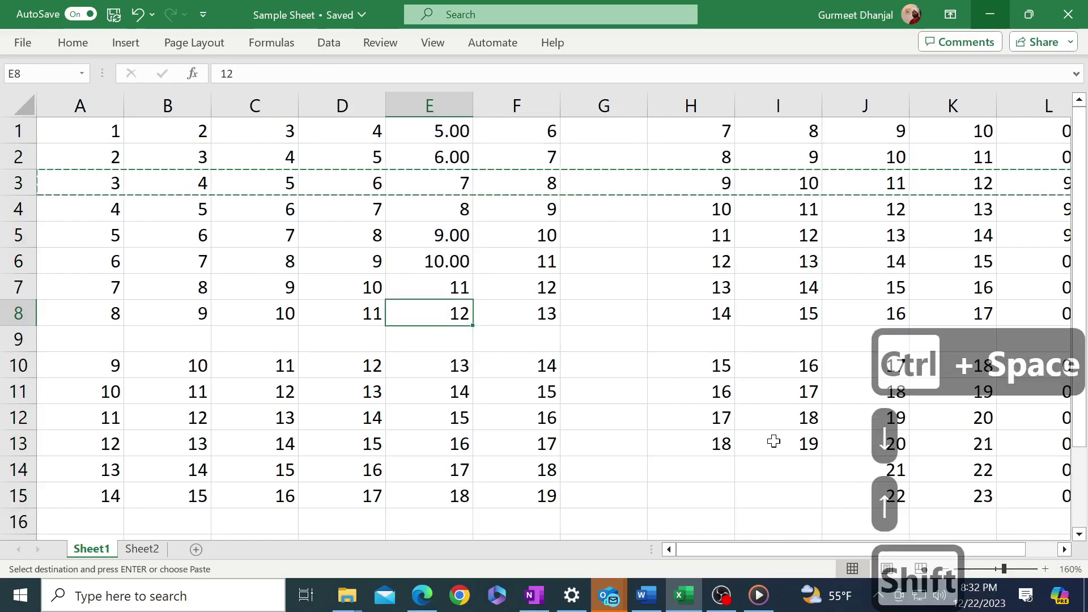
{"action": "key", "text": "shift+space"}
{"action": "key", "text": "ctrl+plus"}
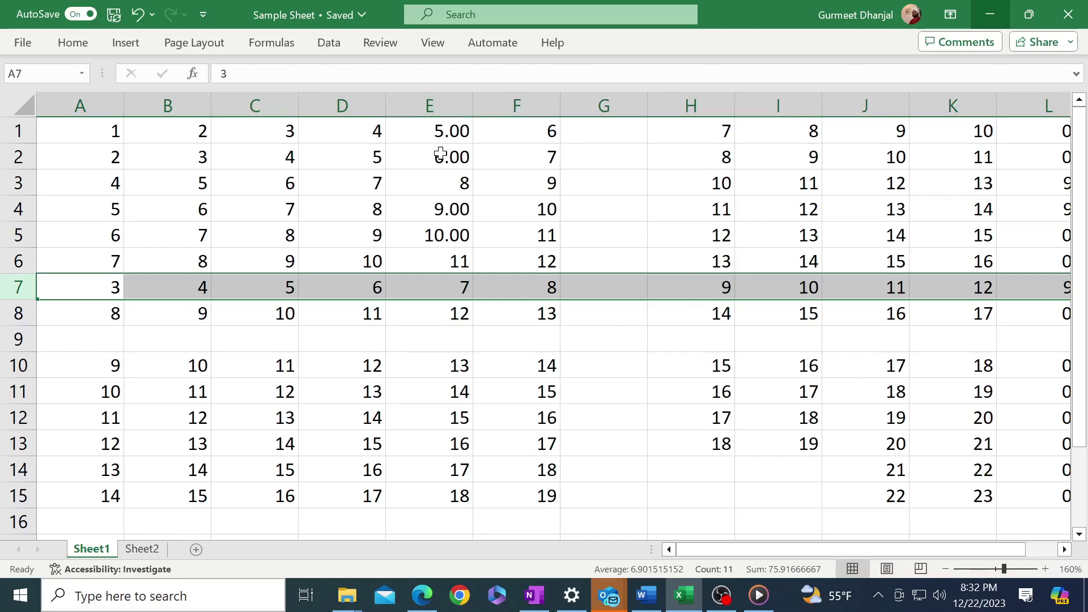
Step: Move the entire column E by cutting it and inserting the cut column directly before column C
{"action": "left_click", "coordinate": [441, 154]}
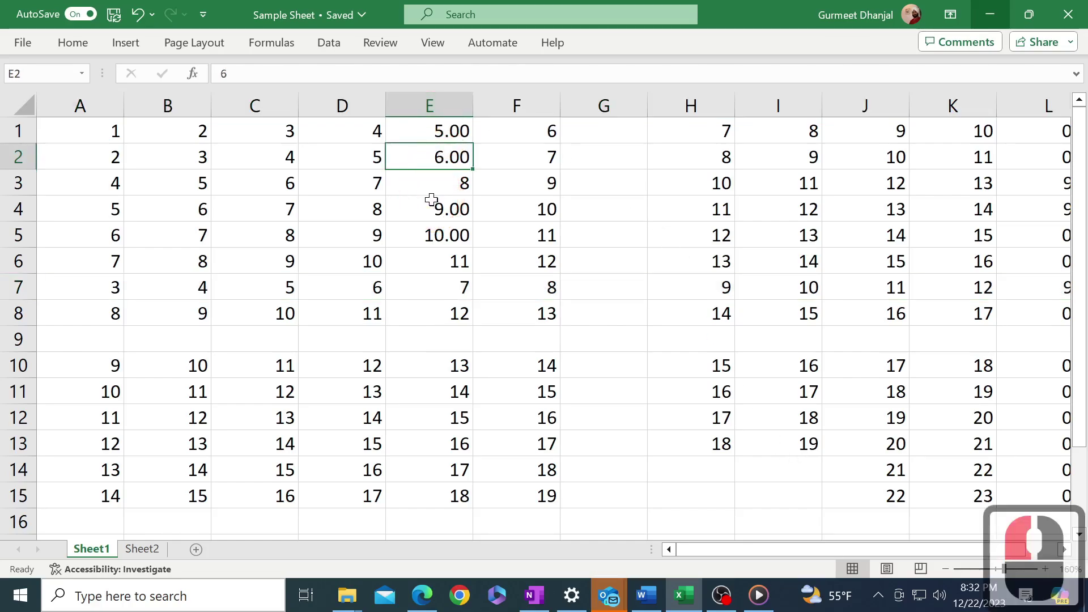
{"action": "key", "text": "ctrl+space"}
{"action": "key", "text": "ctrl"}
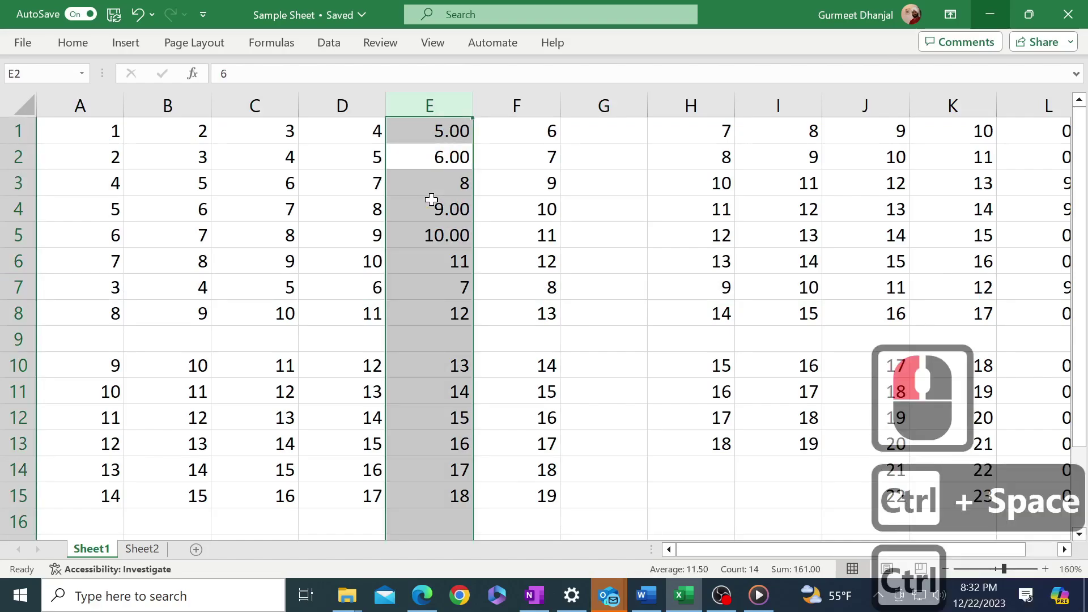
{"action": "key", "text": "ctrl+x"}
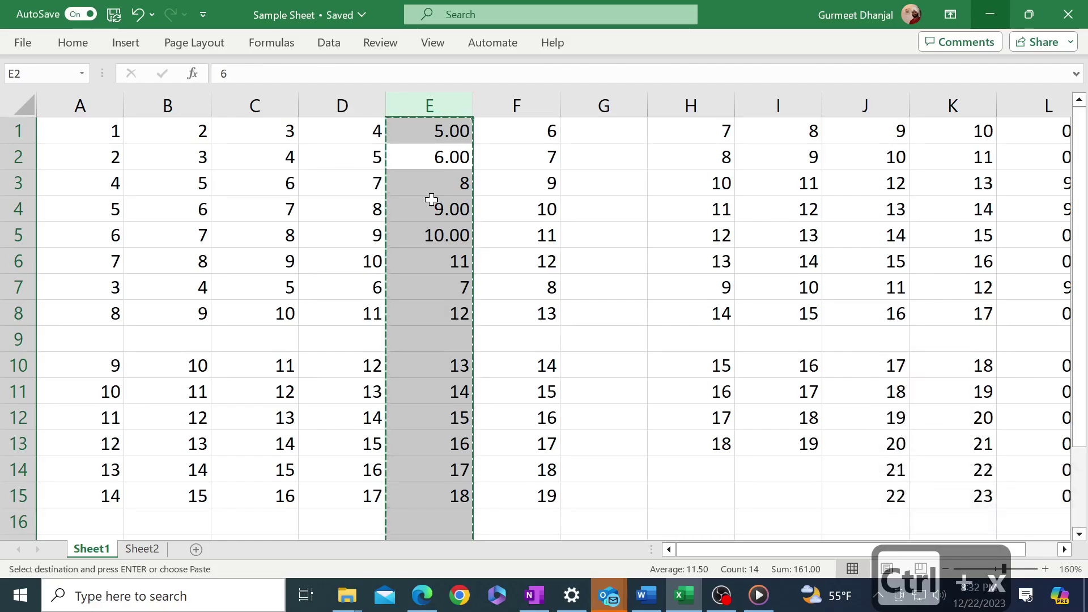
{"action": "key", "text": "Left"}
{"action": "key", "text": "Left"}
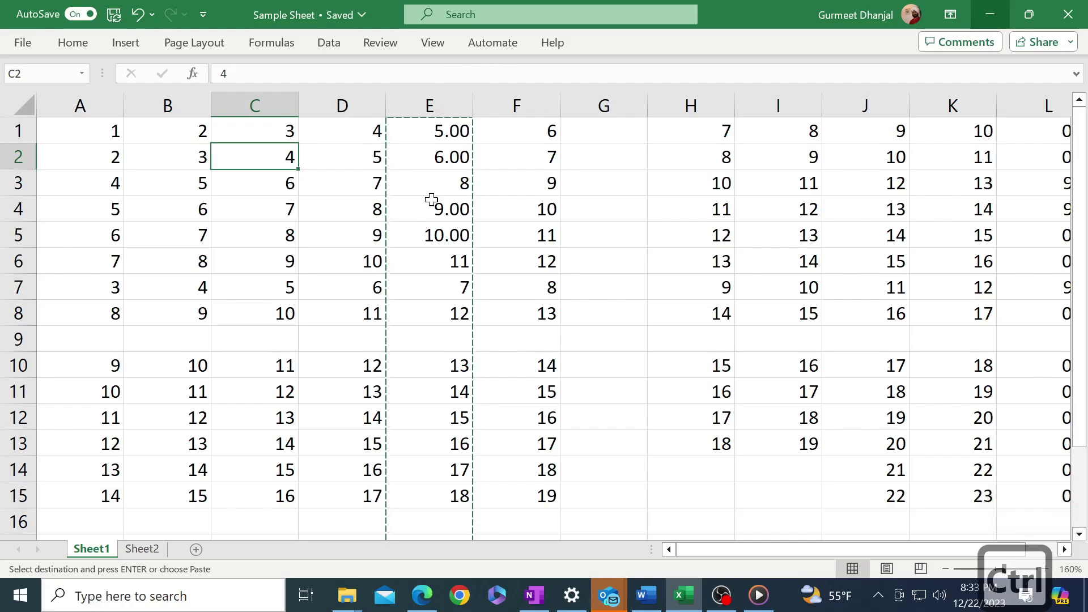
{"action": "key", "text": "ctrl+space"}
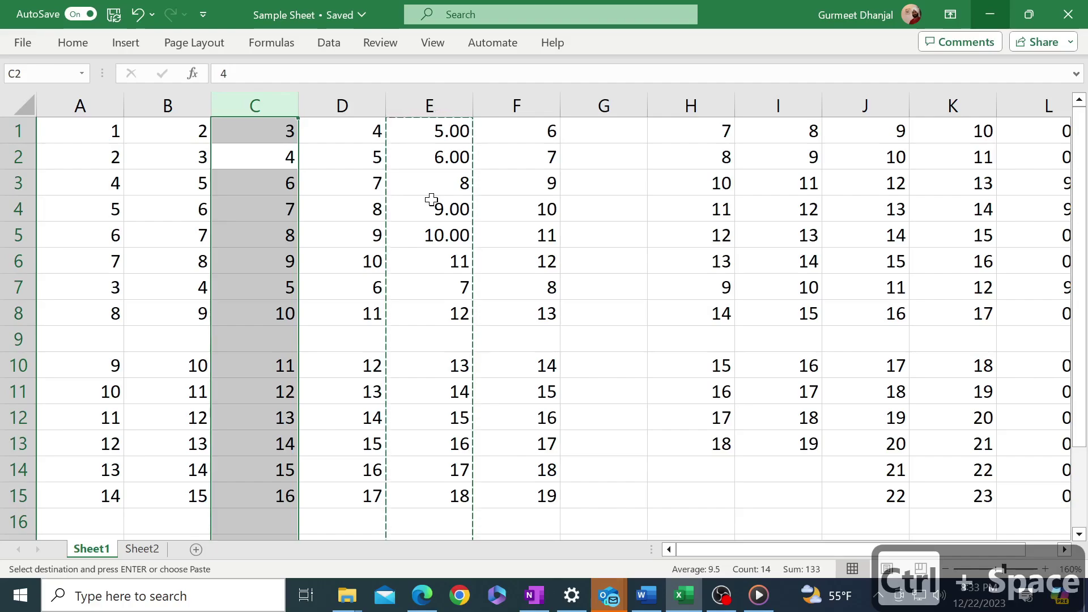
{"action": "key", "text": "ctrl+plus"}
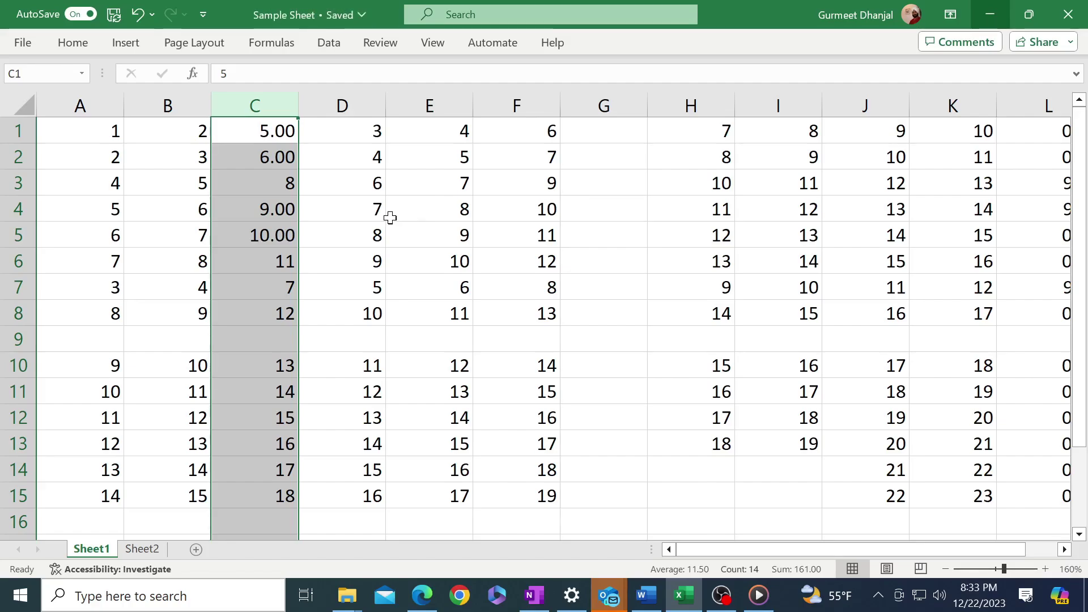
Step: Hide row 5 from cell D5 and column C from cell C2
{"action": "left_click", "coordinate": [345, 242]}
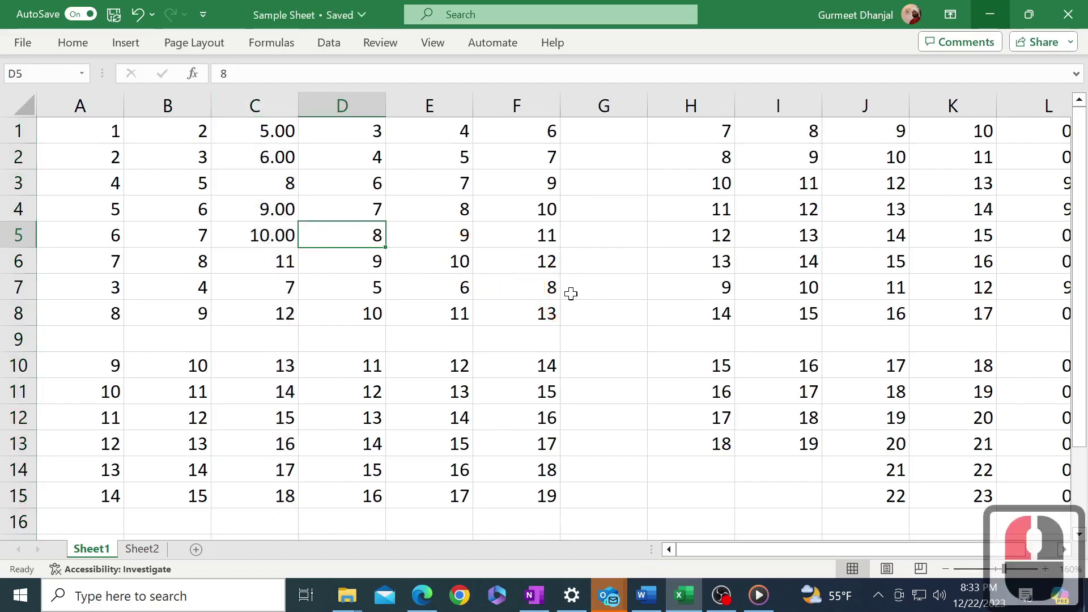
{"action": "key", "text": "ctrl+9"}
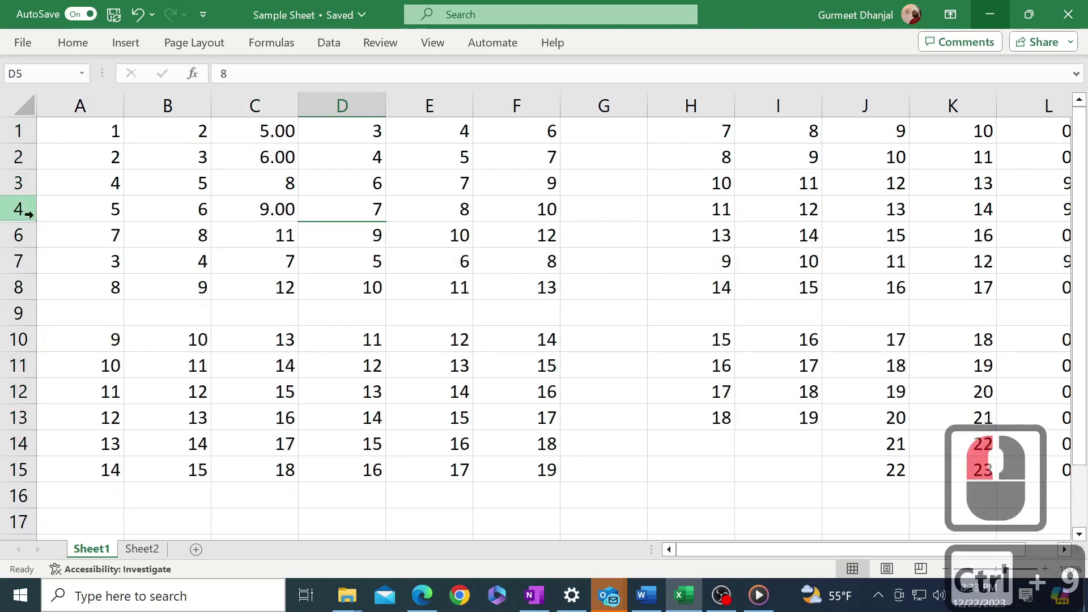
{"action": "left_click", "coordinate": [239, 158]}
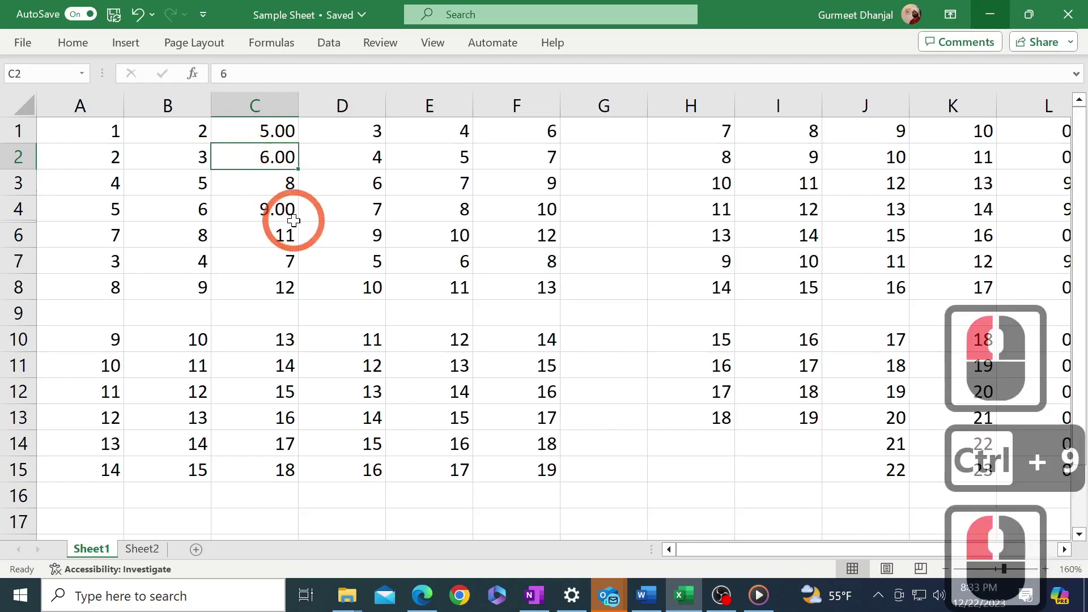
{"action": "key", "text": "ctrl+0"}
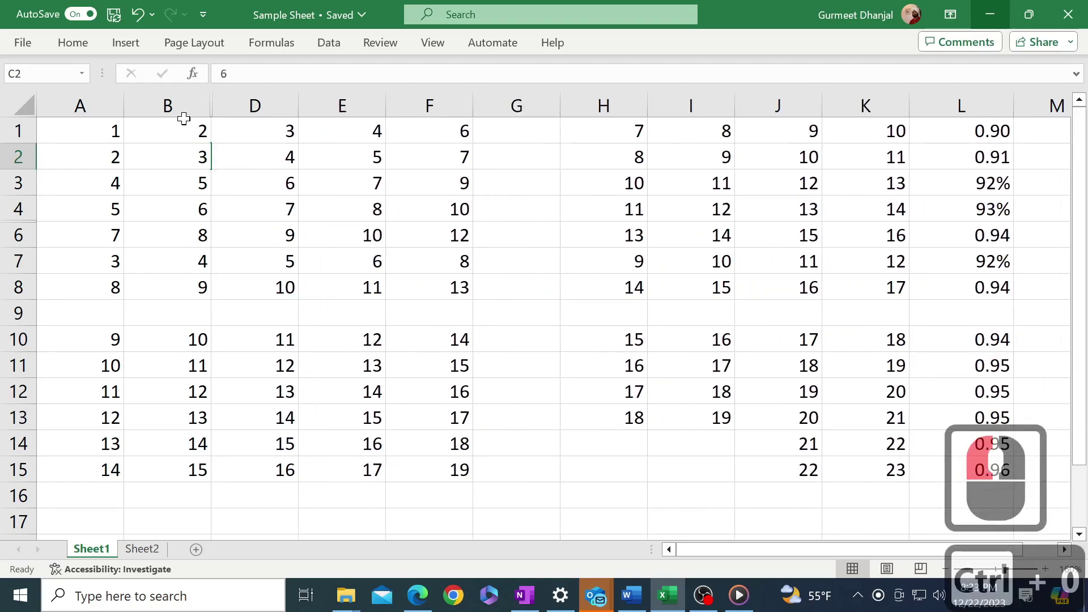
{"action": "left_click", "coordinate": [251, 193]}
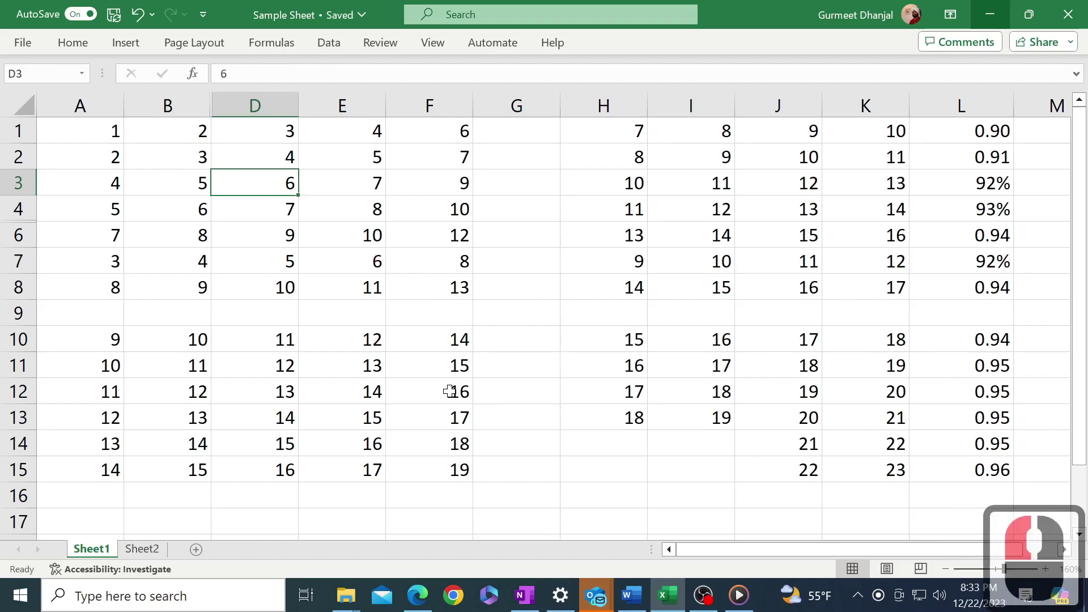
{"action": "left_click", "coordinate": [540, 378]}
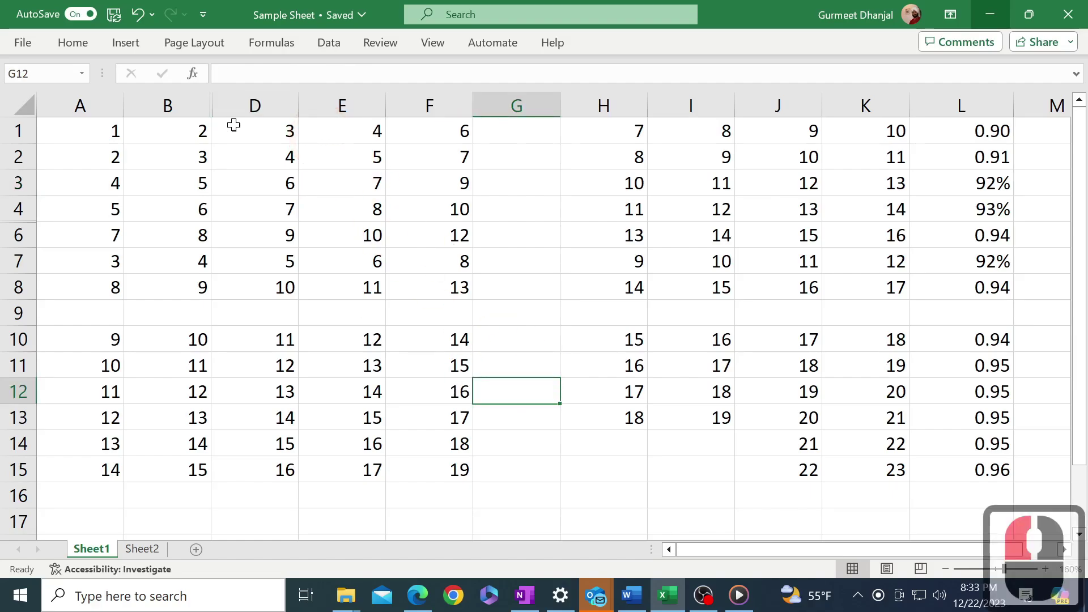
Step: Unhide column C by selecting its neighbouring columns B and D
{"action": "left_click", "coordinate": [199, 103]}
{"action": "left_click", "coordinate": [241, 100], "text": "shift"}
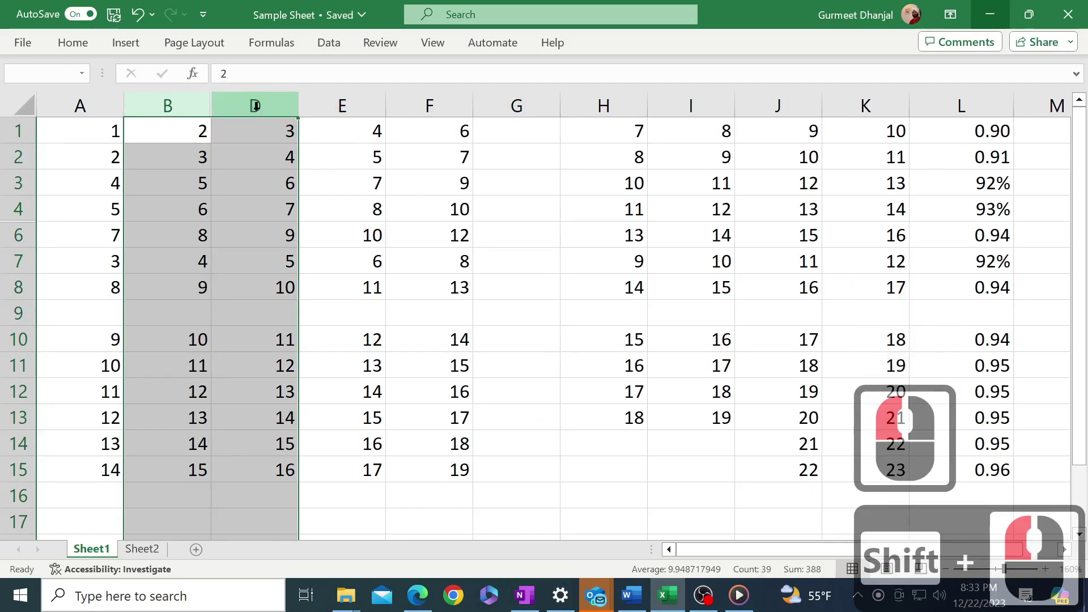
{"action": "right_click", "coordinate": [253, 105]}
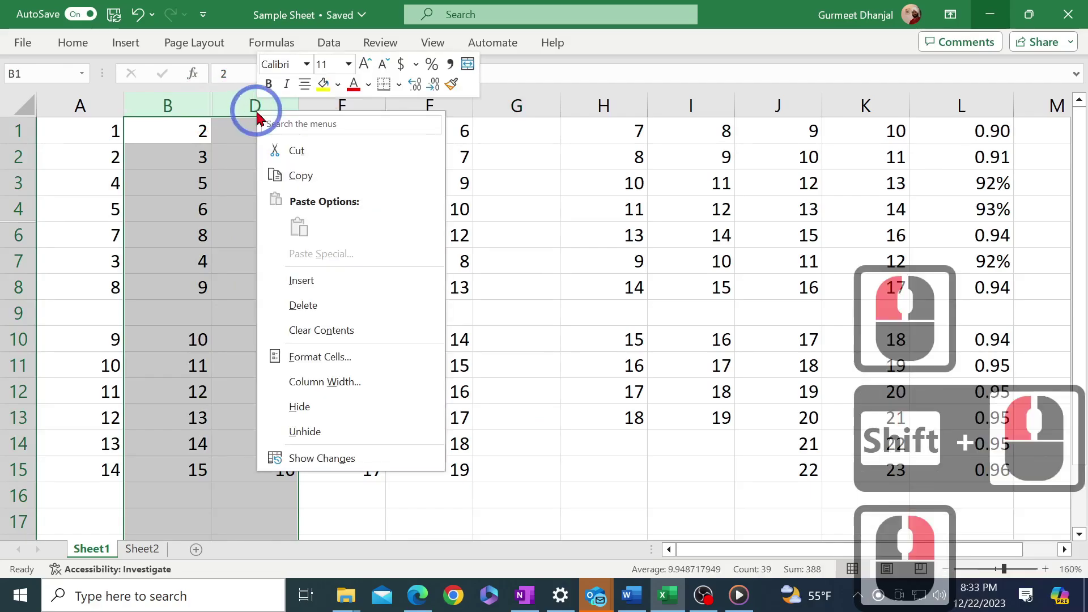
{"action": "left_click", "coordinate": [343, 429]}
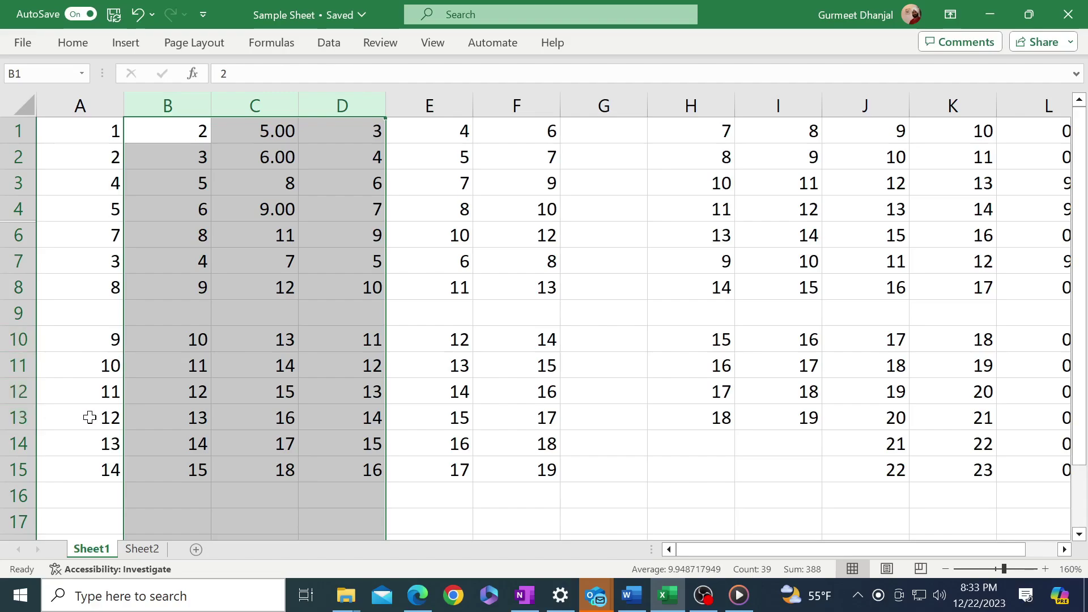
Step: Unhide row 5 by selecting its neighbouring rows 4 and 6
{"action": "scroll", "coordinate": [90, 417], "scroll_direction": "up", "scroll_amount": 1}
{"action": "left_click_drag", "start_coordinate": [13, 211], "coordinate": [12, 230]}
{"action": "right_click", "coordinate": [108, 236]}
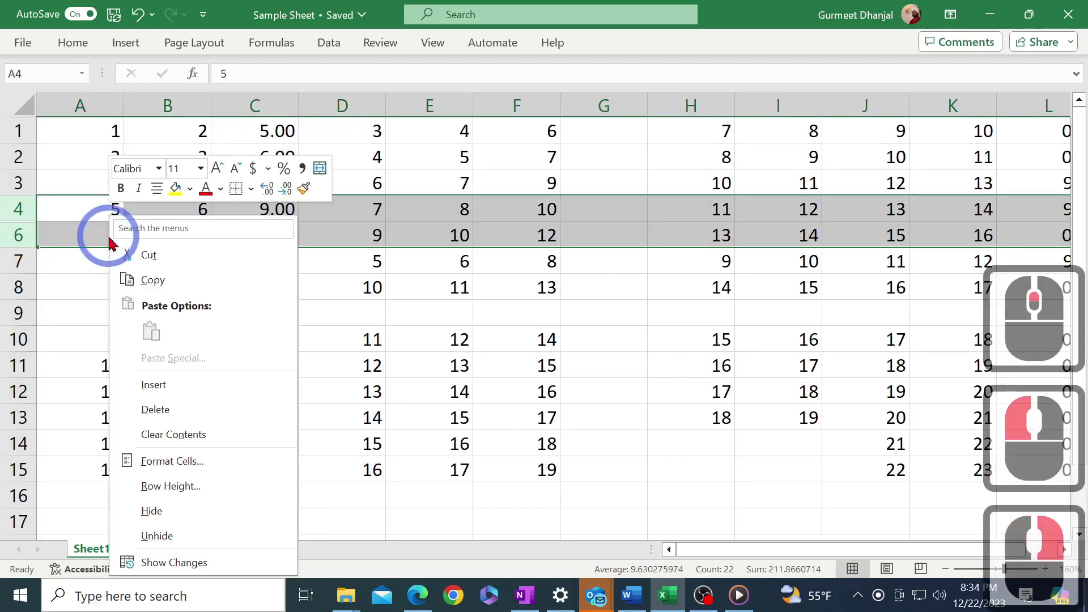
{"action": "left_click", "coordinate": [215, 541]}
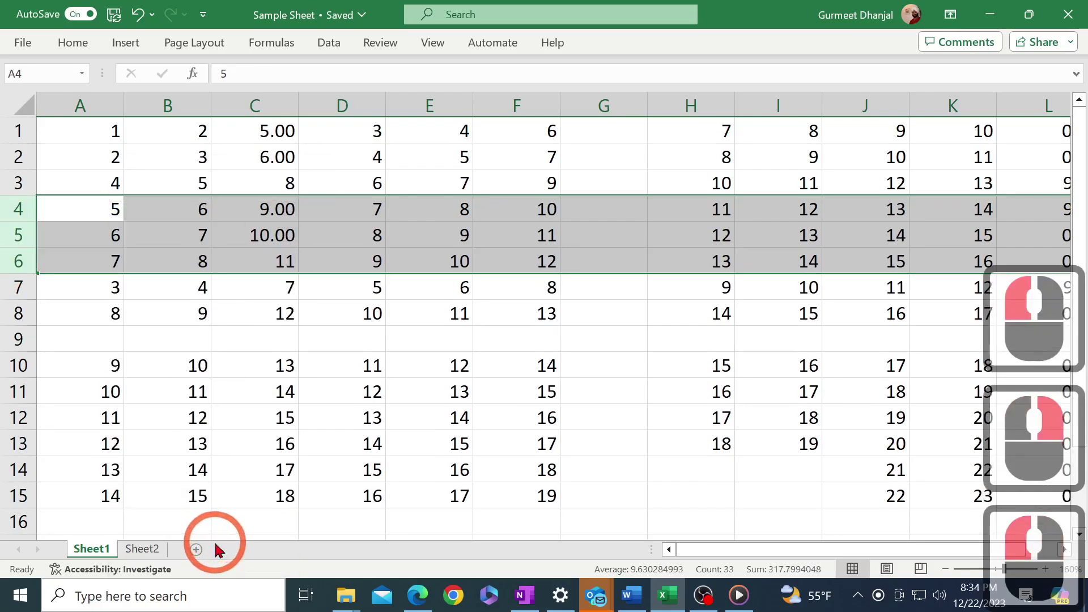
{"action": "left_click", "coordinate": [325, 381]}
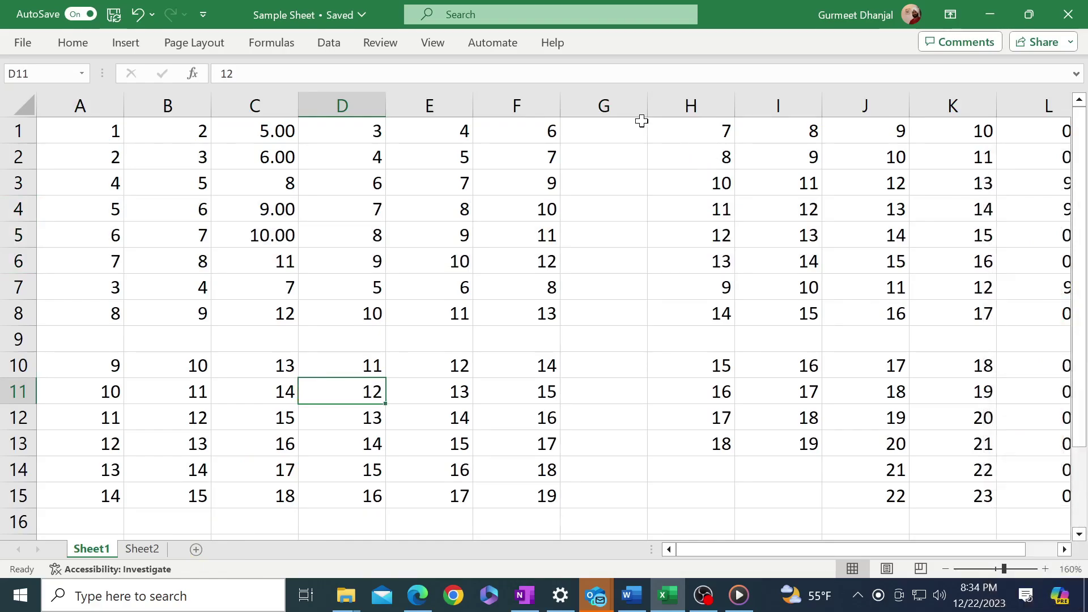
Step: Delete the blank column G and the blank row 9 from the number table
{"action": "left_click", "coordinate": [606, 106]}
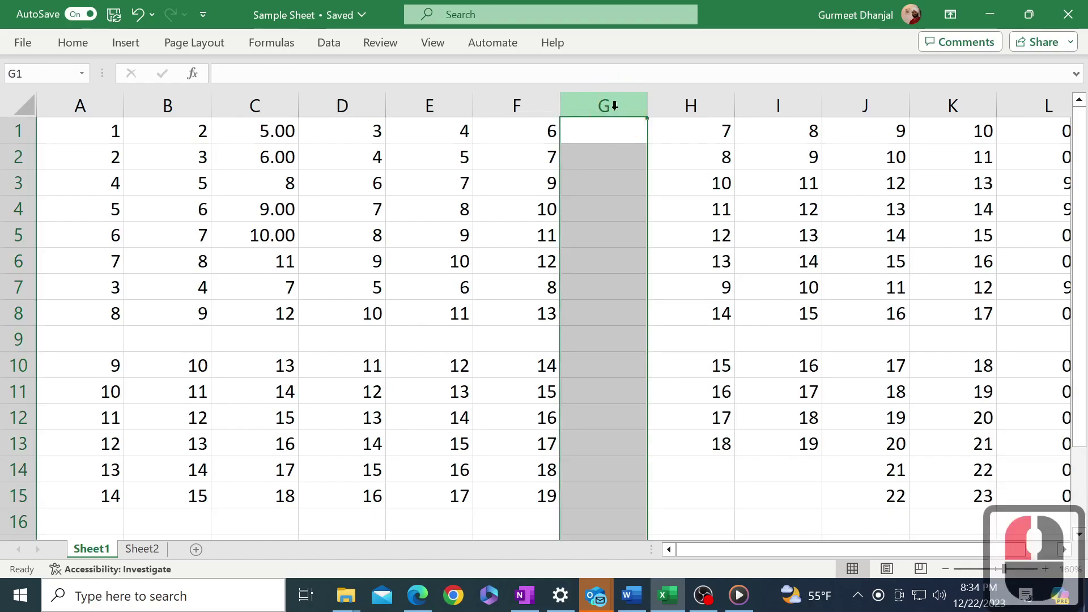
{"action": "key", "text": "ctrl+minus"}
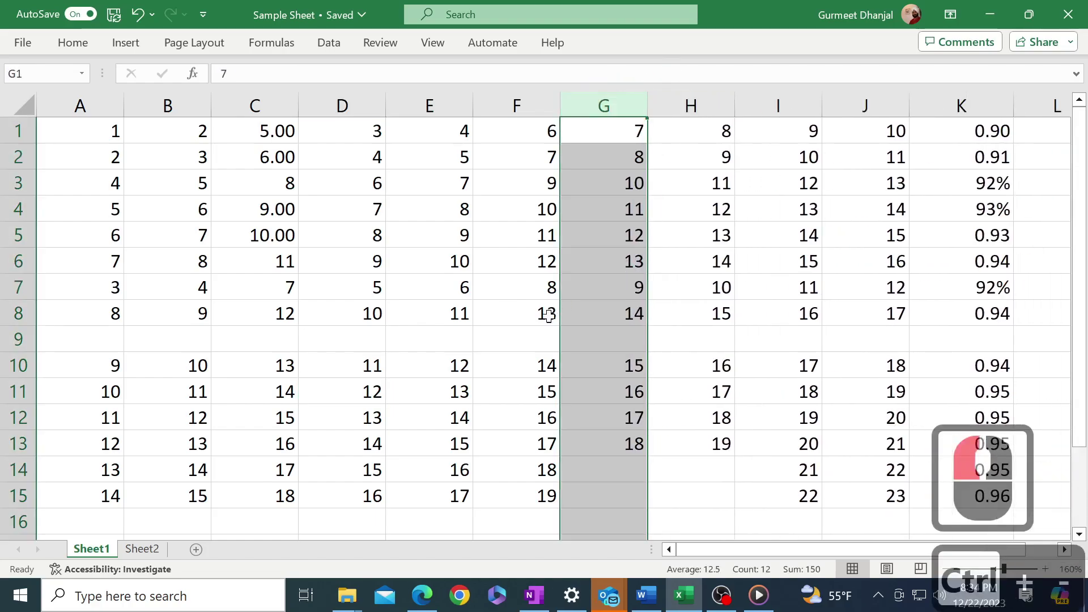
{"action": "left_click", "coordinate": [541, 334]}
{"action": "key", "text": "shift+space"}
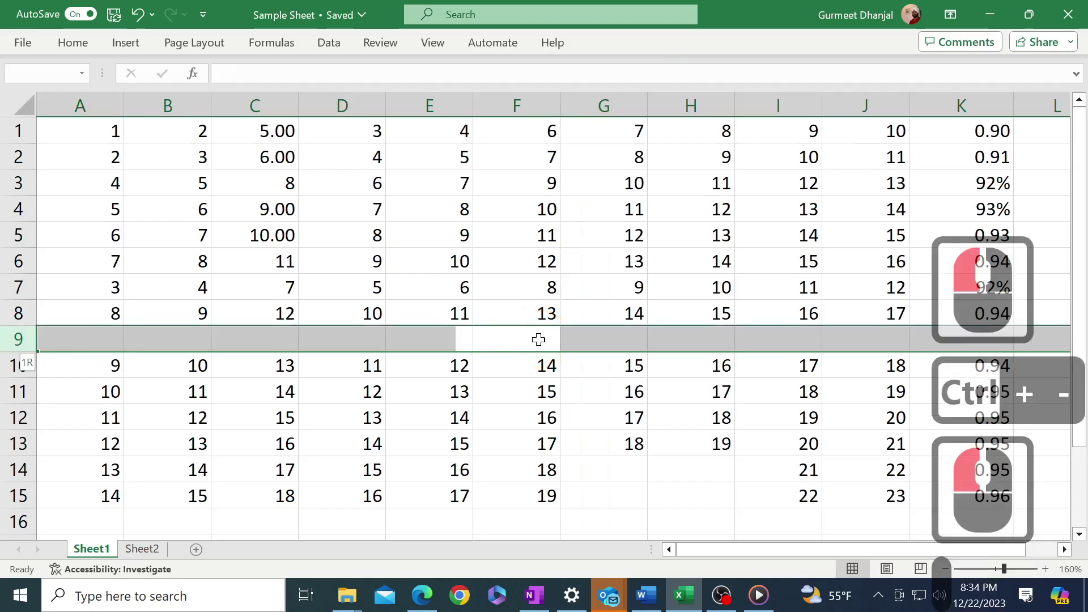
{"action": "key", "text": "ctrl+minus"}
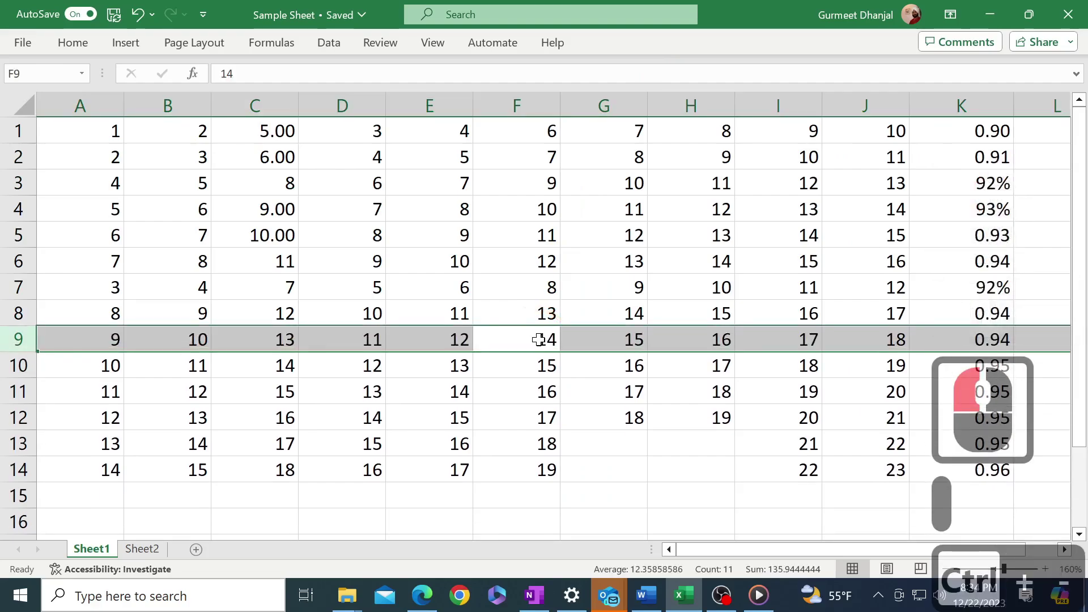
{"action": "left_click", "coordinate": [281, 263]}
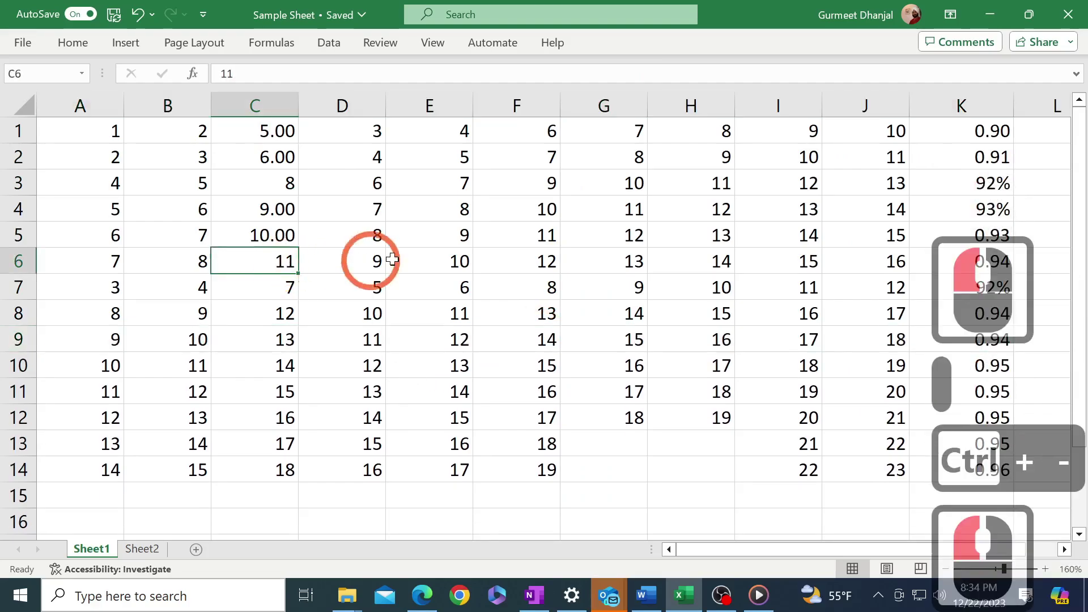